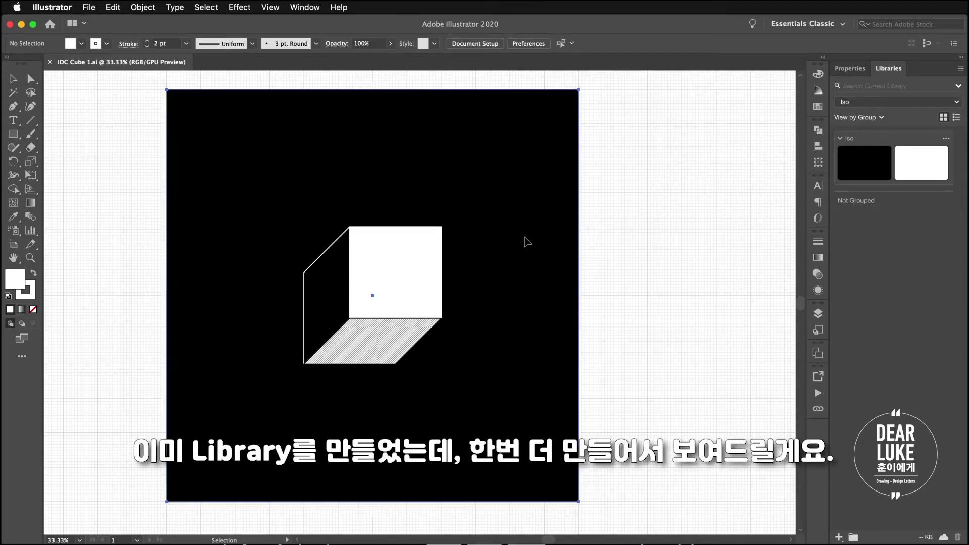
With the black background rectangle selected, start a new Creative Cloud library named Iso 2.
{"action": "left_click", "coordinate": [526, 240]}
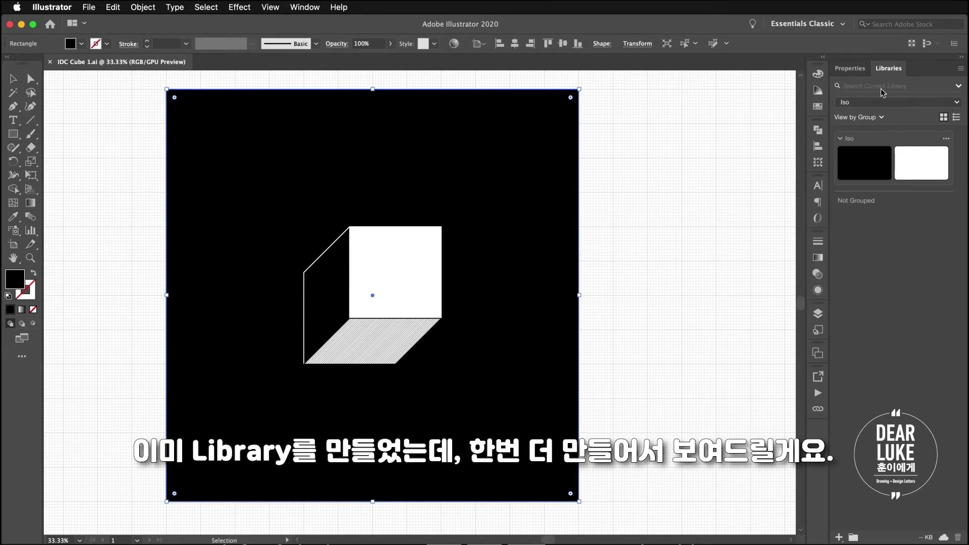
{"action": "left_click", "coordinate": [959, 87]}
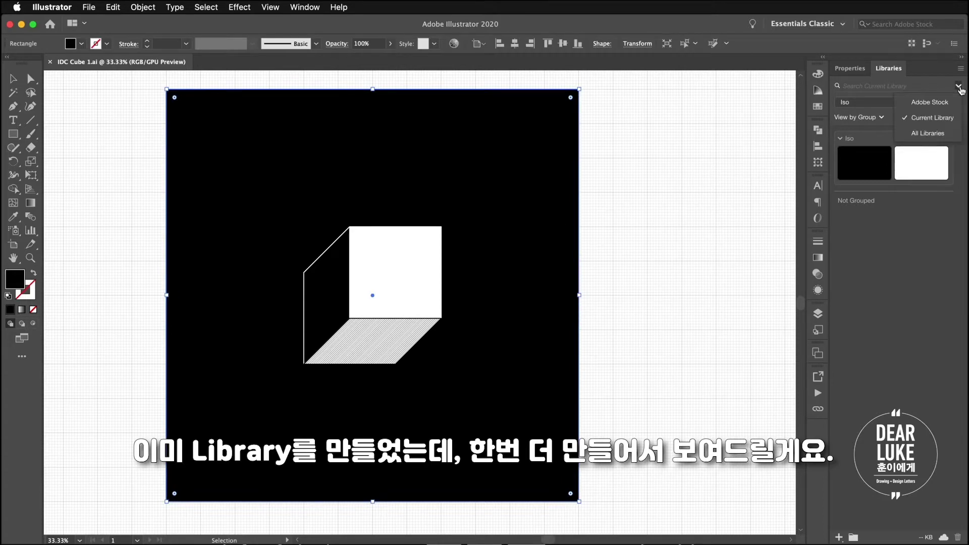
{"action": "left_click", "coordinate": [960, 89]}
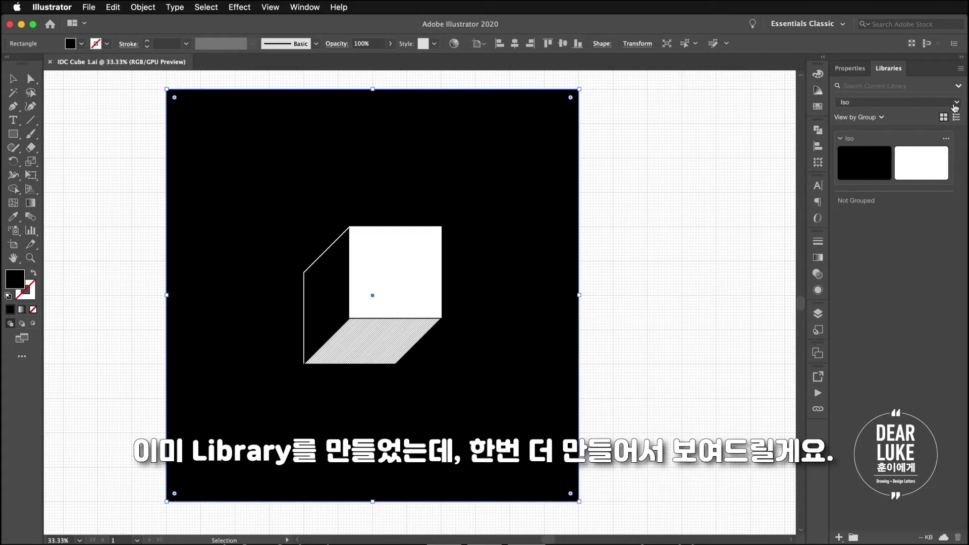
{"action": "left_click", "coordinate": [956, 103]}
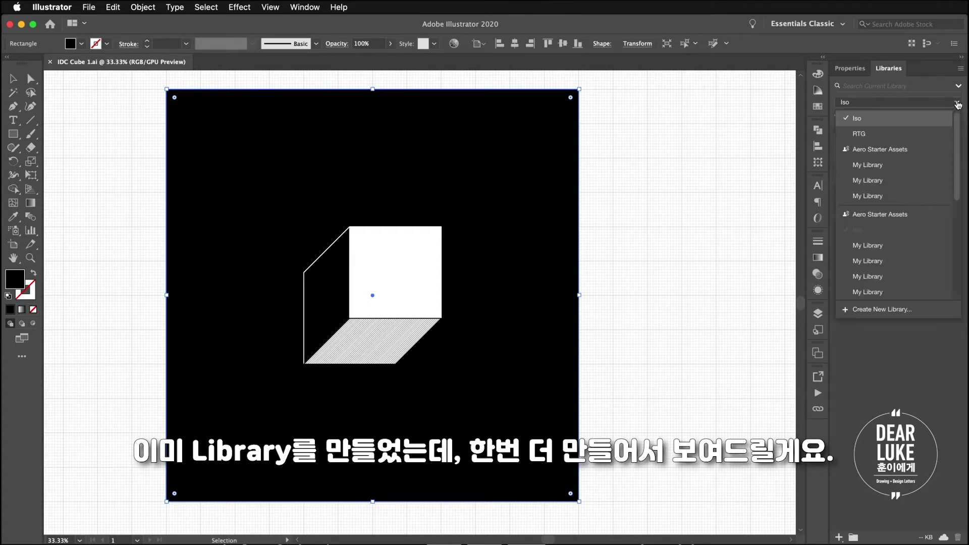
{"action": "left_click", "coordinate": [882, 310]}
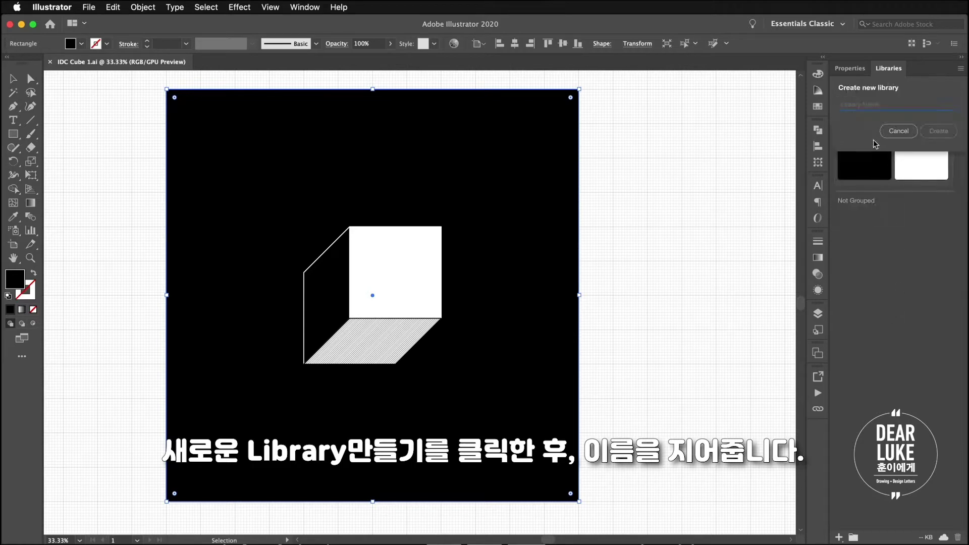
{"action": "type", "text": "Iso 2"}
Create the Iso 2 library and save the black #000000 fill colour into it.
{"action": "left_click", "coordinate": [947, 134]}
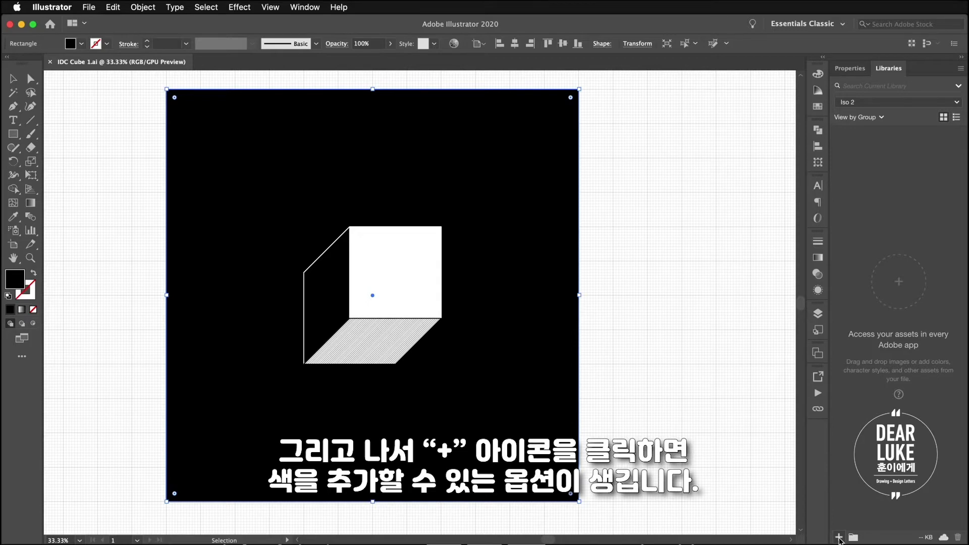
{"action": "left_click", "coordinate": [840, 538]}
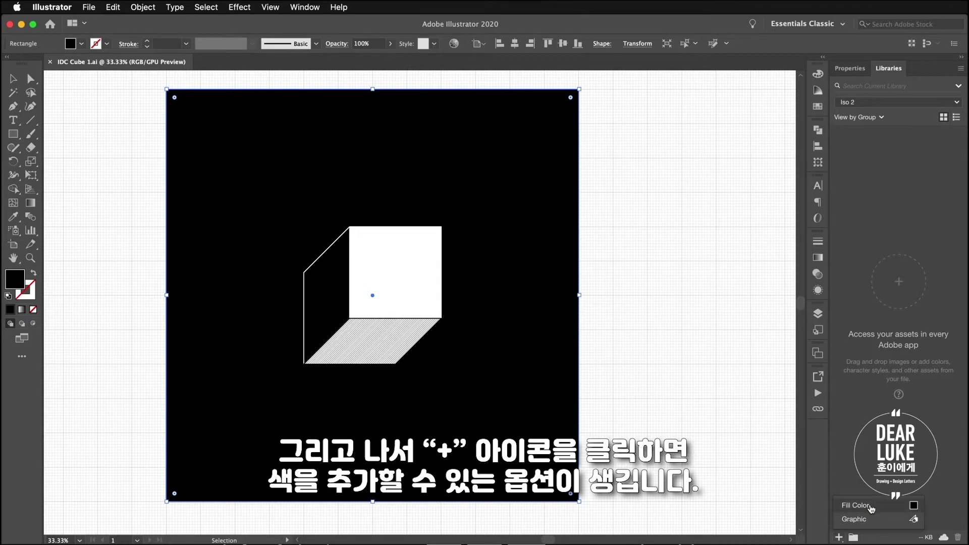
{"action": "left_click", "coordinate": [872, 507]}
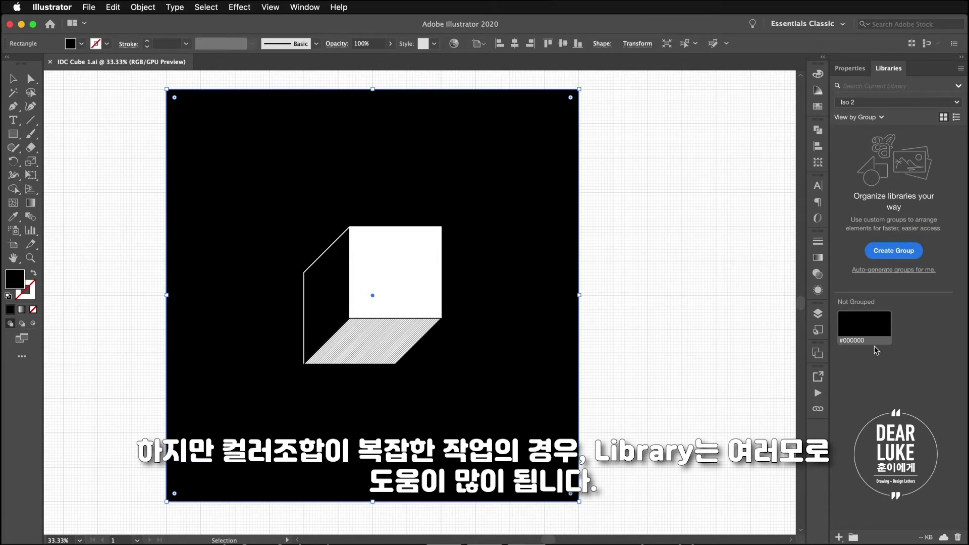
Group the black swatch as '1' and add the cube face's white #FFFFFF fill to it.
{"action": "left_click", "coordinate": [894, 252]}
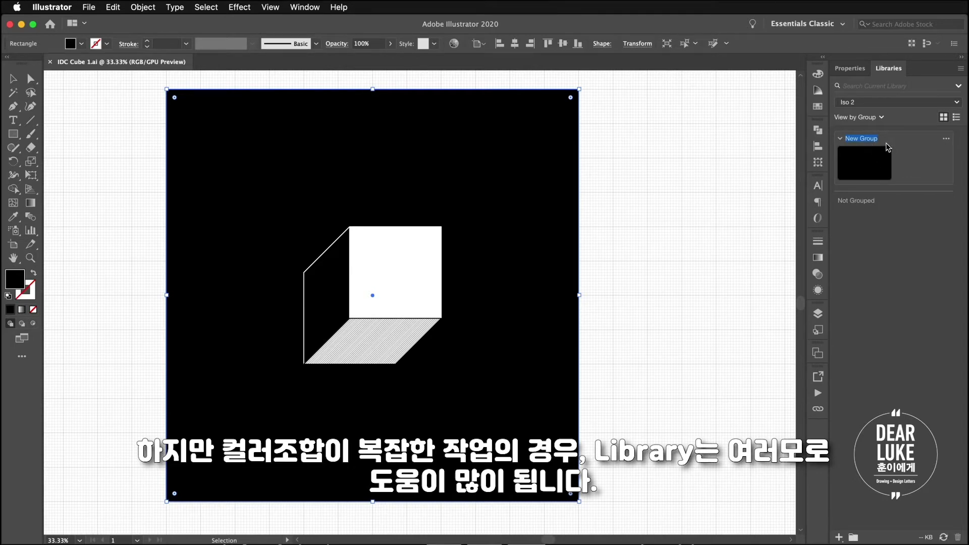
{"action": "type", "text": "1"}
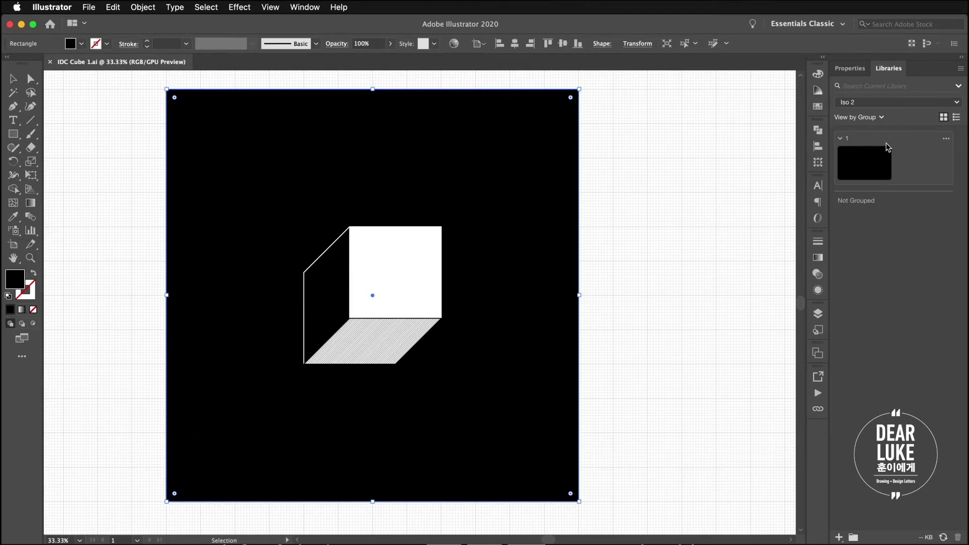
{"action": "left_click", "coordinate": [400, 275]}
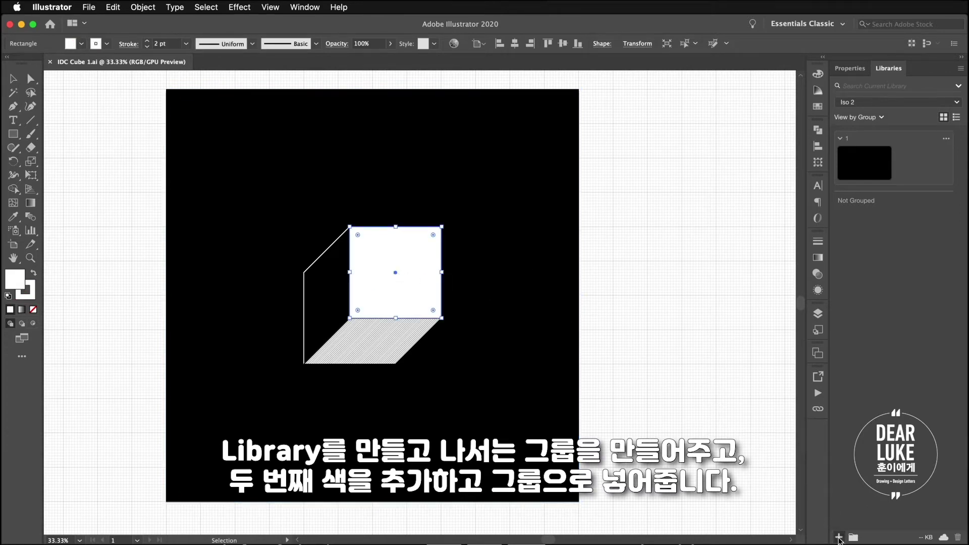
{"action": "left_click", "coordinate": [839, 537]}
{"action": "left_click", "coordinate": [917, 506]}
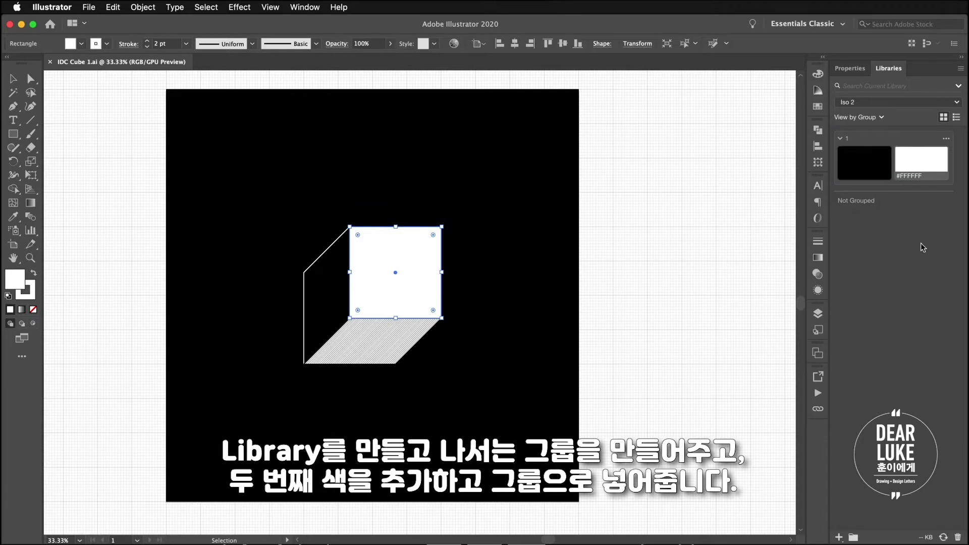
{"action": "left_click", "coordinate": [723, 226]}
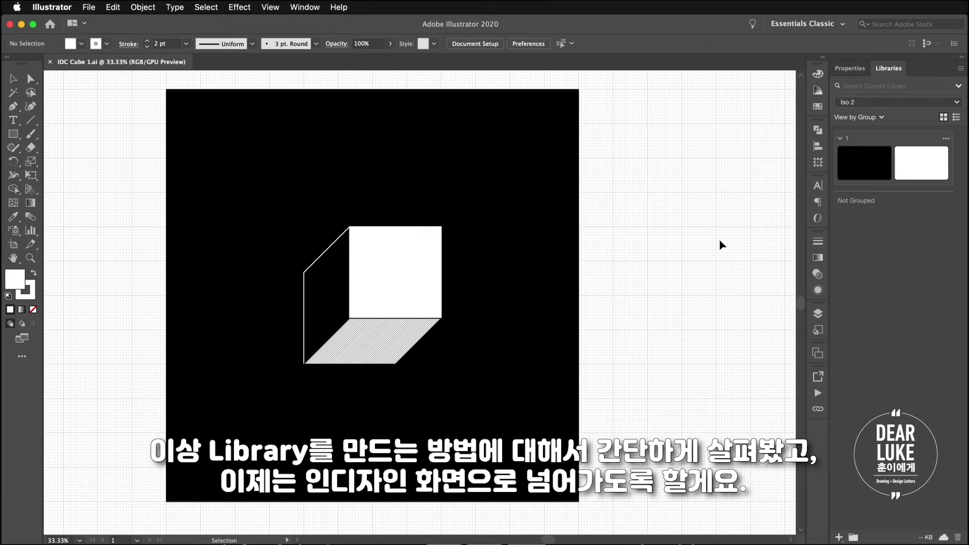
In InDesign, start a new Print document in inches with a 5 × 5 in page size.
{"action": "key", "text": "ctrl+Right"}
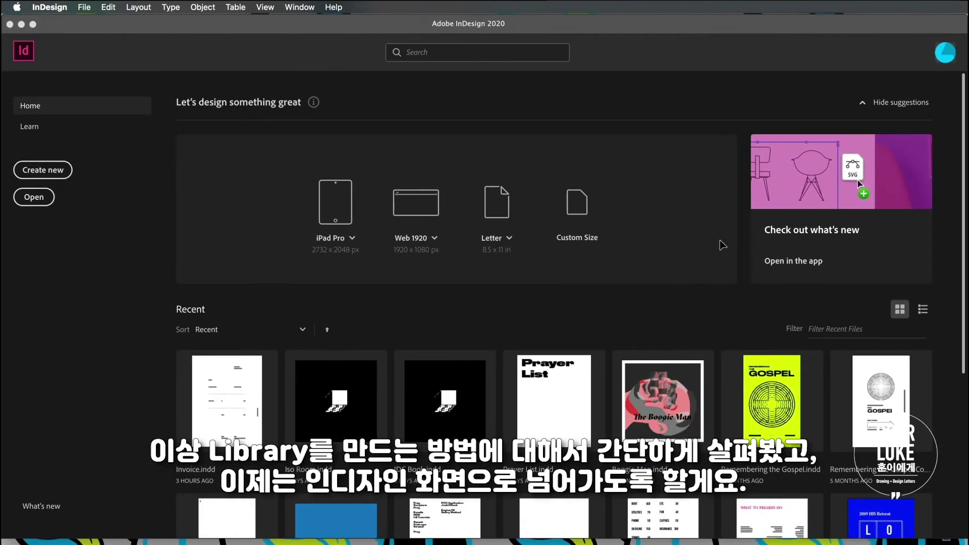
{"action": "left_click", "coordinate": [41, 169]}
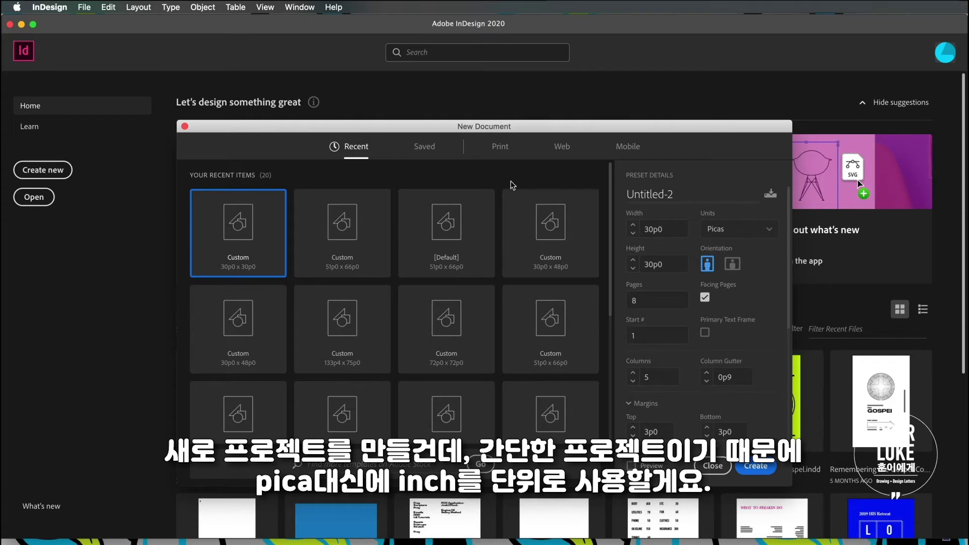
{"action": "left_click", "coordinate": [510, 152]}
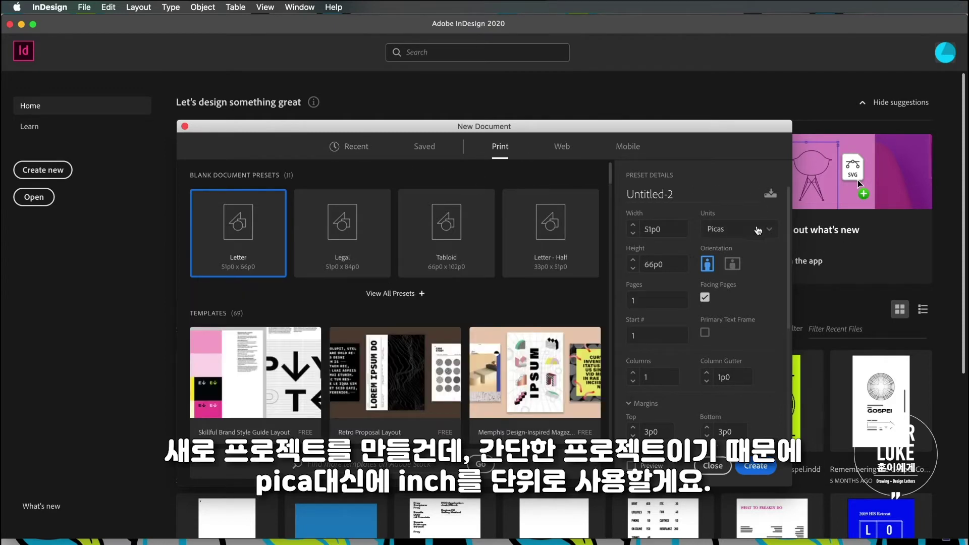
{"action": "left_click", "coordinate": [768, 230]}
{"action": "left_click", "coordinate": [721, 289]}
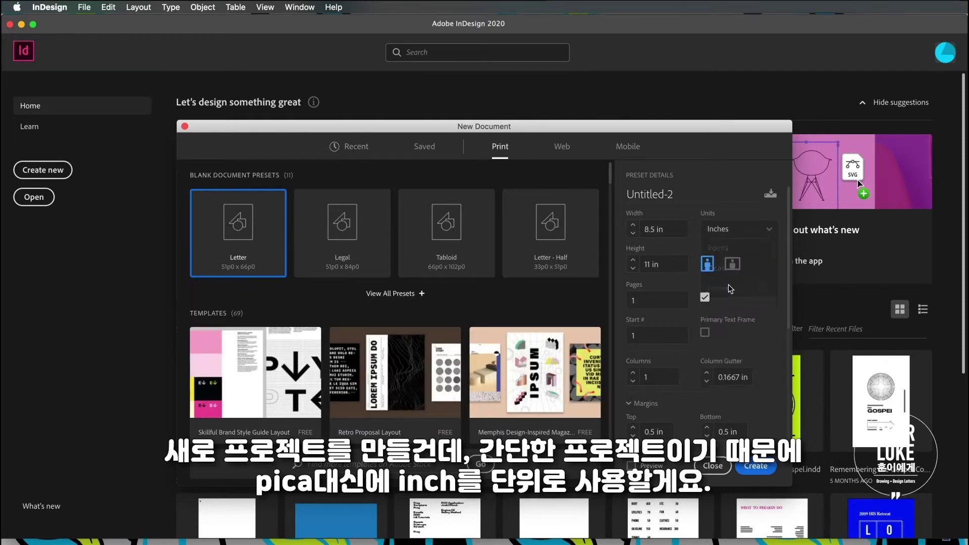
{"action": "double_click", "coordinate": [674, 231]}
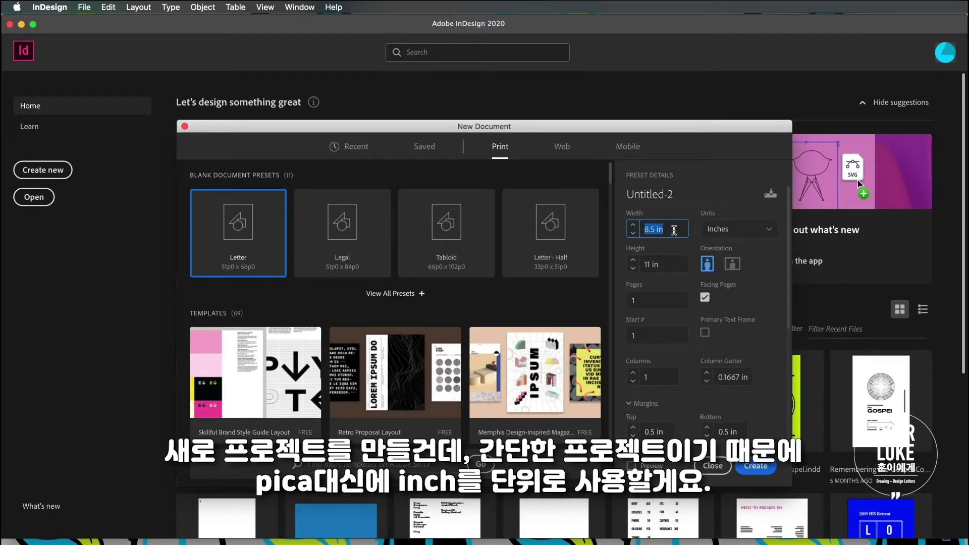
{"action": "type", "text": "5"}
{"action": "key", "text": "Tab"}
{"action": "type", "text": "5"}
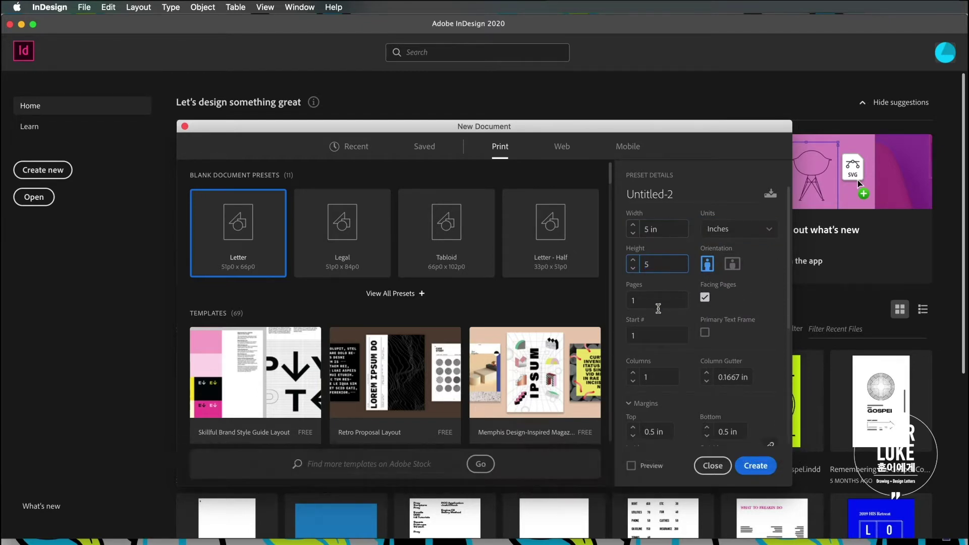
Set the document to 8 pages, 5 columns and a 0.125 in gutter.
{"action": "double_click", "coordinate": [655, 302]}
{"action": "type", "text": "8"}
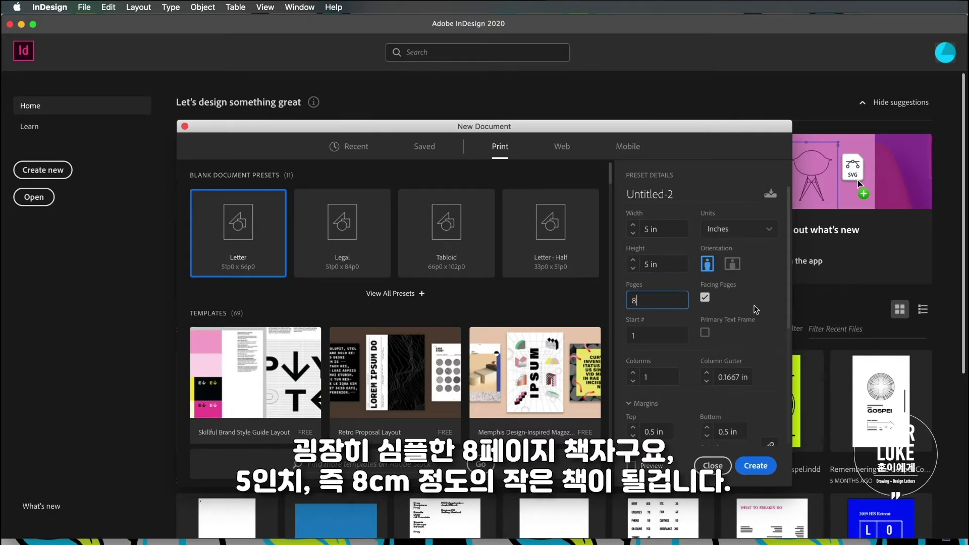
{"action": "left_click", "coordinate": [758, 306]}
{"action": "left_click", "coordinate": [633, 374]}
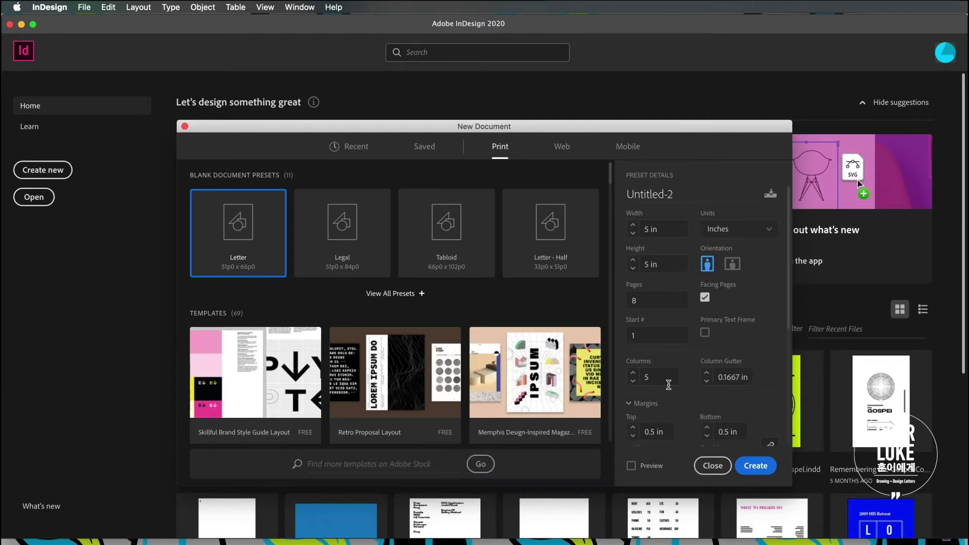
{"action": "left_click", "coordinate": [707, 382]}
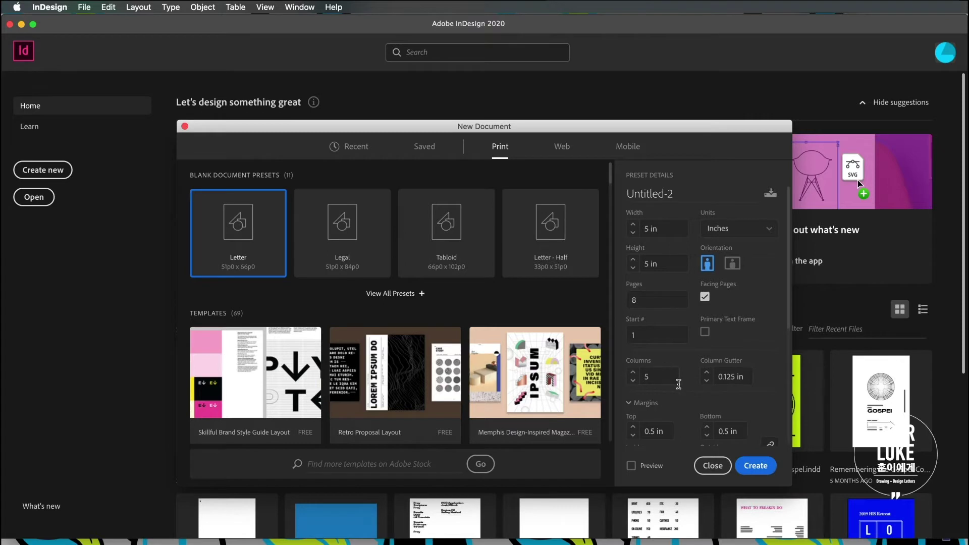
Review the margin settings and apply a 0.125 in bleed on every side.
{"action": "scroll", "coordinate": [678, 384], "scroll_direction": "down", "scroll_amount": 2}
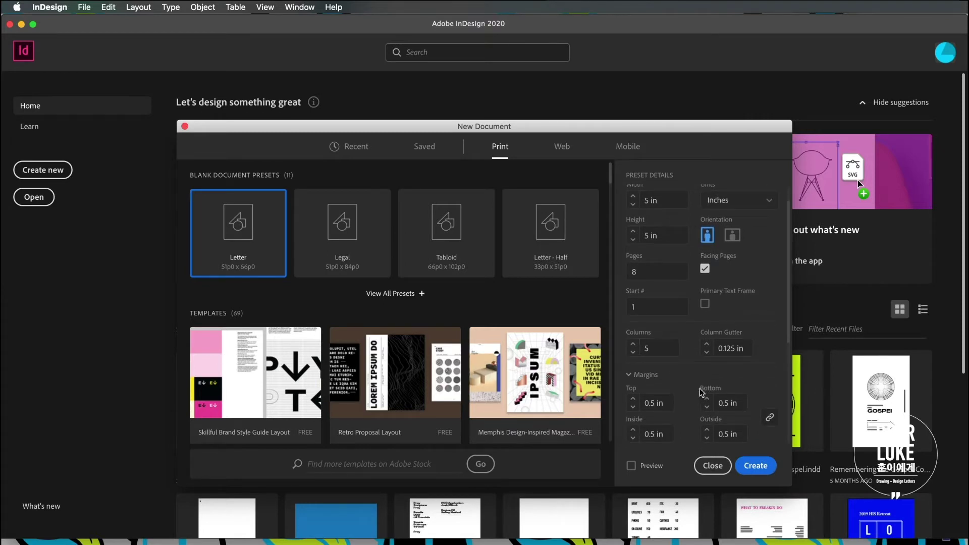
{"action": "scroll", "coordinate": [700, 392], "scroll_direction": "down", "scroll_amount": 4}
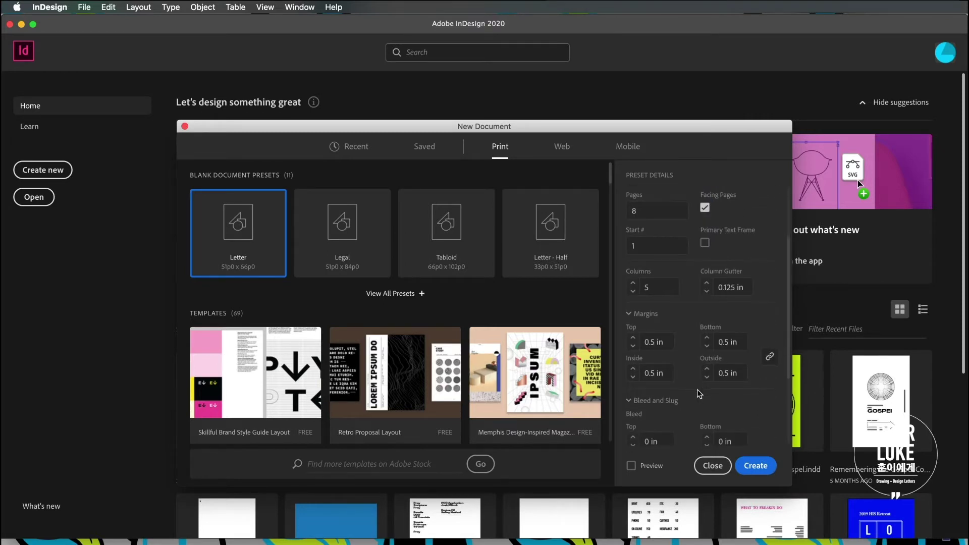
{"action": "scroll", "coordinate": [699, 393], "scroll_direction": "down", "scroll_amount": 1}
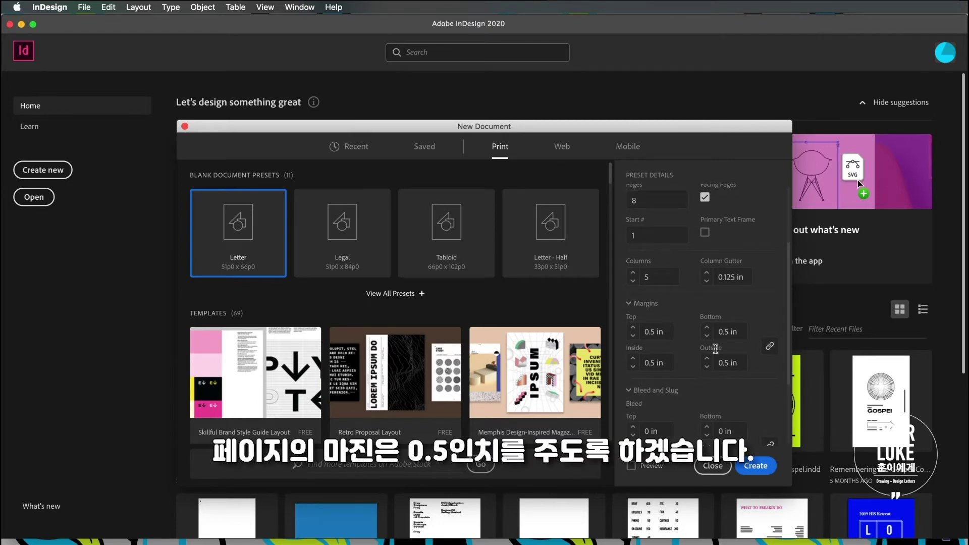
{"action": "scroll", "coordinate": [715, 348], "scroll_direction": "down", "scroll_amount": 3}
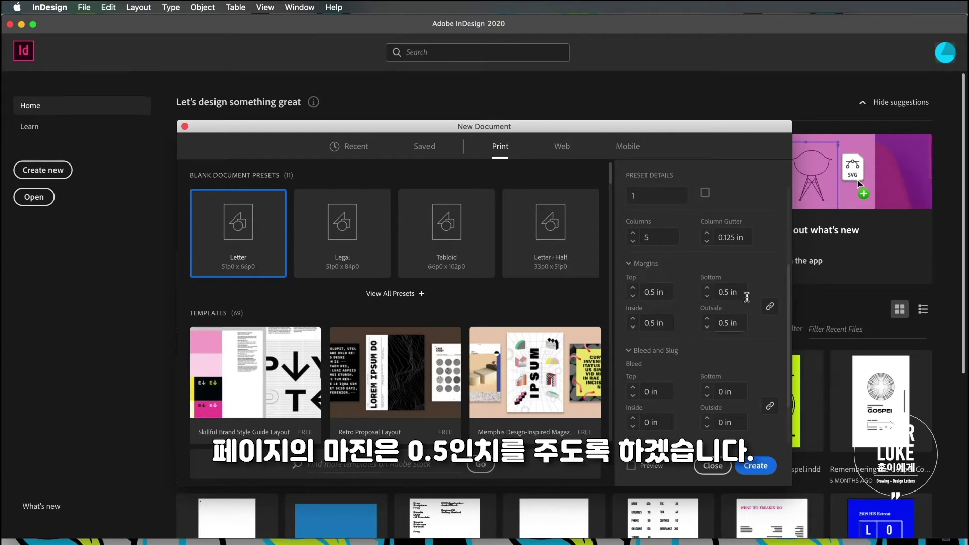
{"action": "scroll", "coordinate": [684, 327], "scroll_direction": "up", "scroll_amount": 2}
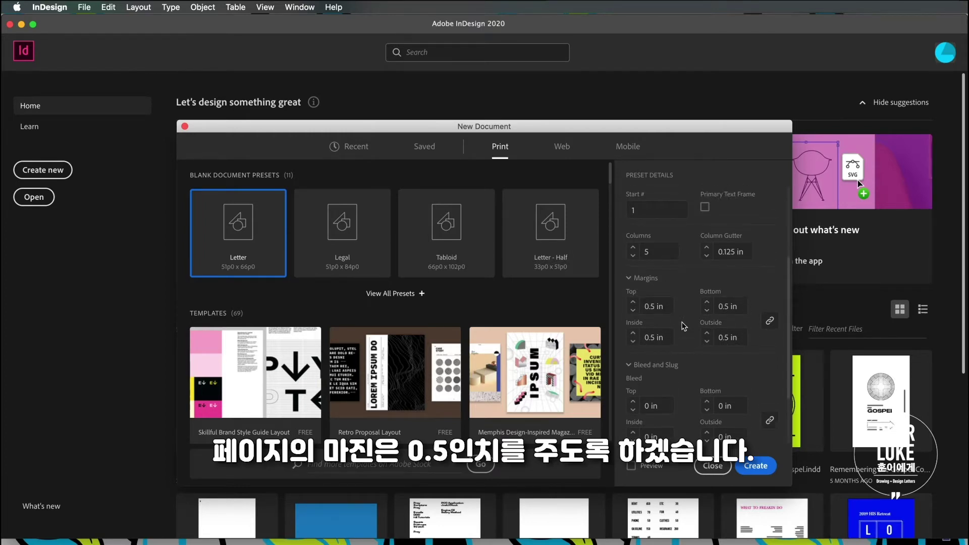
{"action": "scroll", "coordinate": [683, 326], "scroll_direction": "up", "scroll_amount": 5}
{"action": "scroll", "coordinate": [684, 326], "scroll_direction": "down", "scroll_amount": 3}
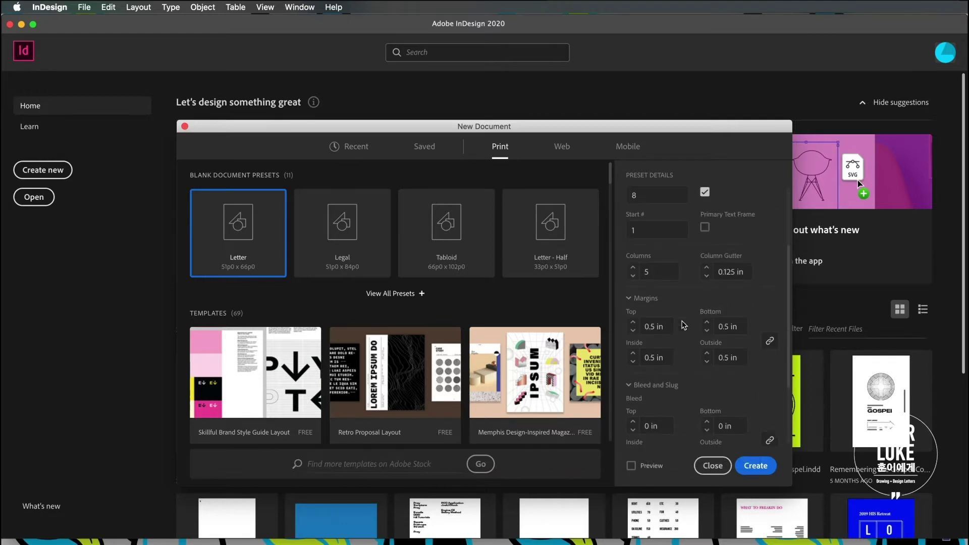
{"action": "scroll", "coordinate": [684, 325], "scroll_direction": "up", "scroll_amount": 5}
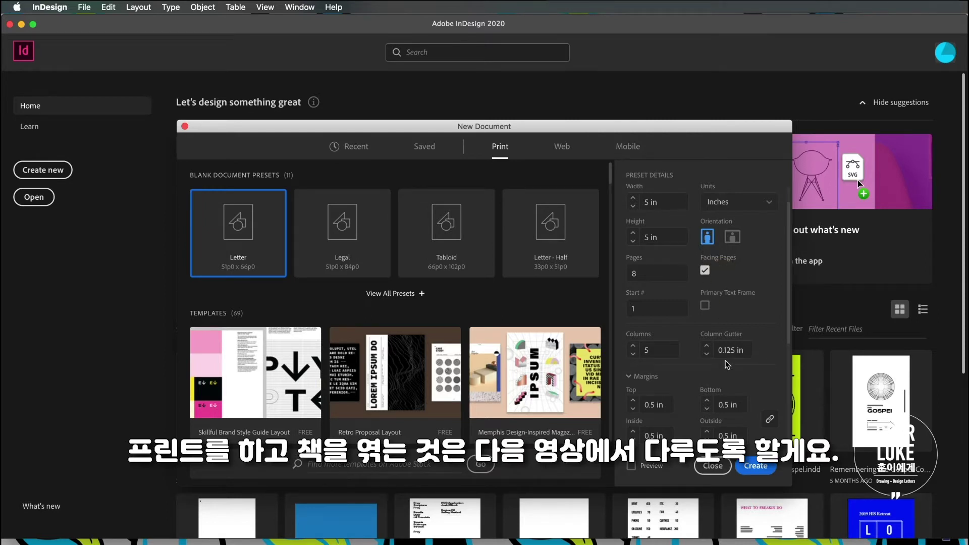
{"action": "scroll", "coordinate": [727, 365], "scroll_direction": "down", "scroll_amount": 5}
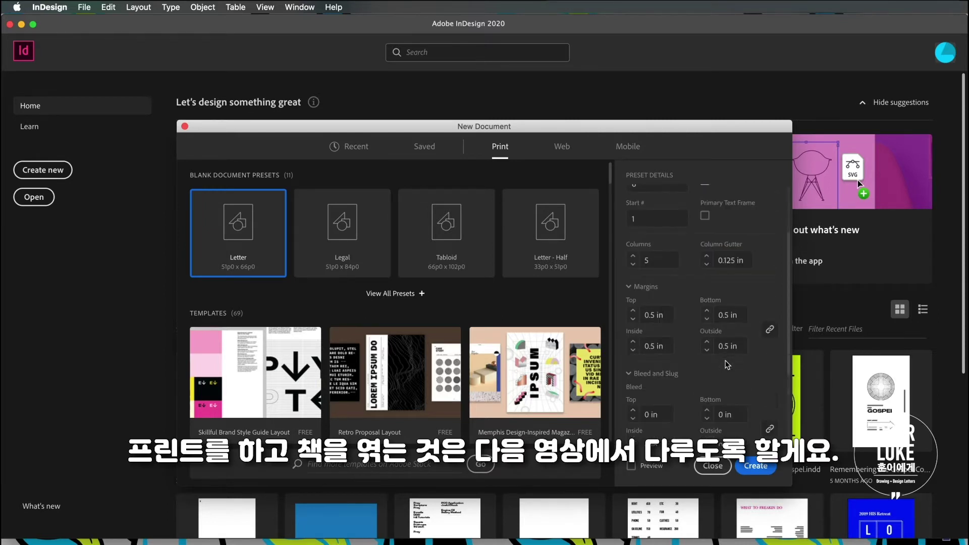
{"action": "scroll", "coordinate": [728, 364], "scroll_direction": "down", "scroll_amount": 3}
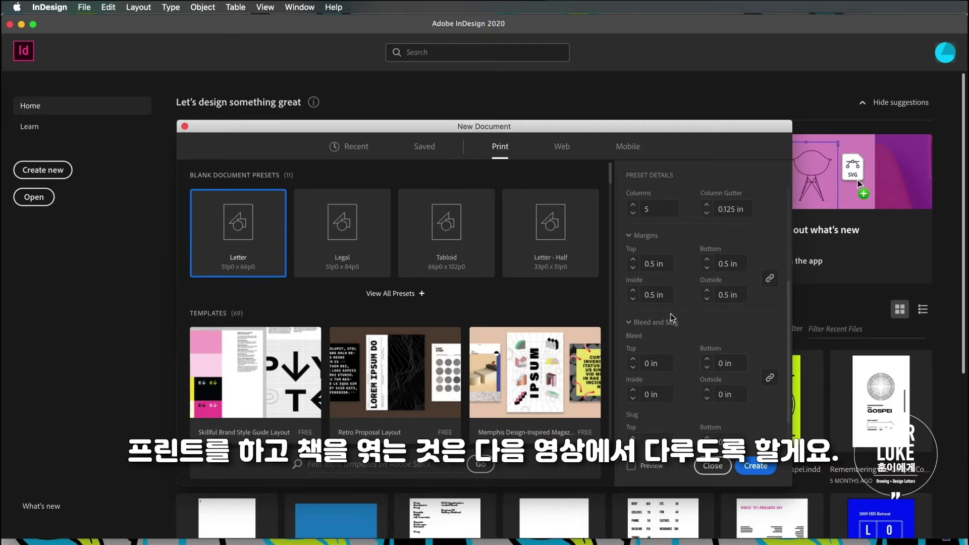
{"action": "scroll", "coordinate": [654, 215], "scroll_direction": "up", "scroll_amount": 8}
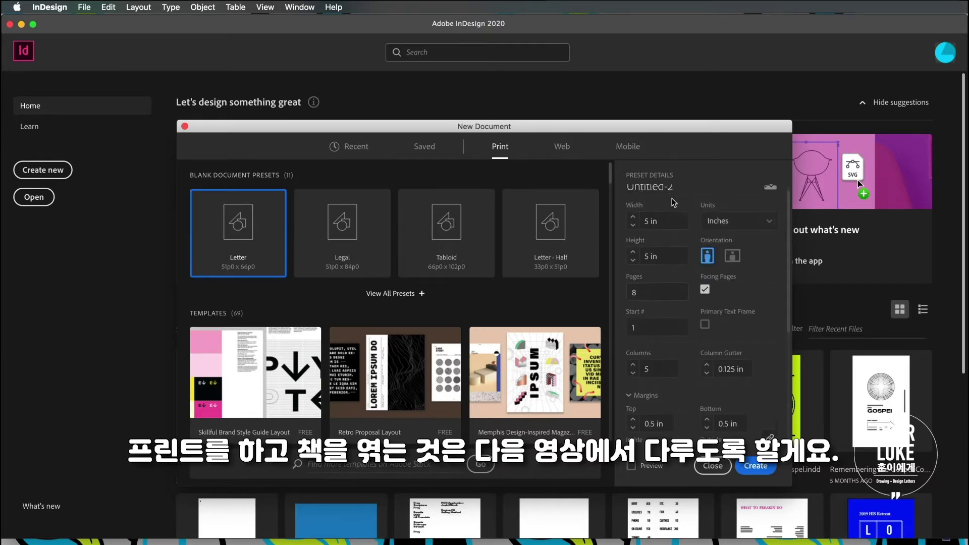
{"action": "scroll", "coordinate": [679, 267], "scroll_direction": "down", "scroll_amount": 10}
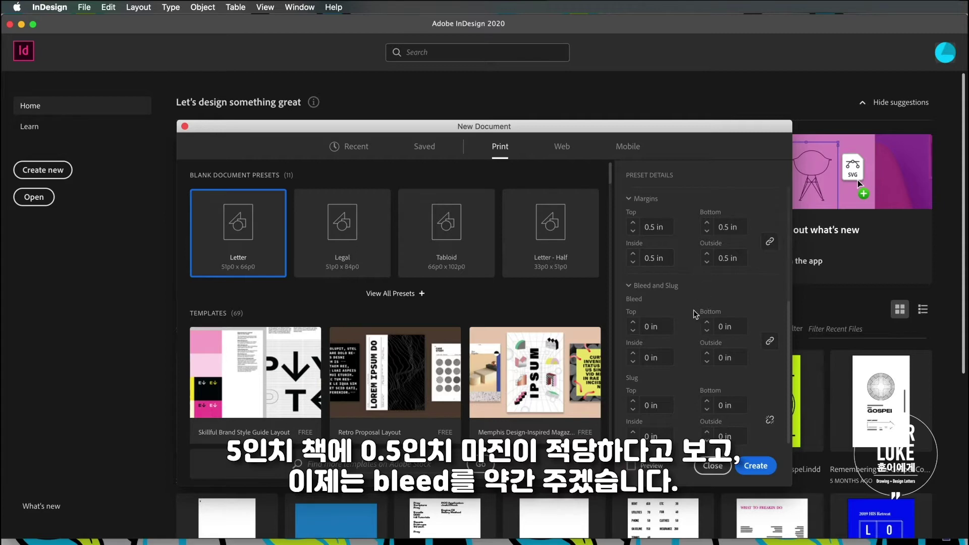
{"action": "left_click", "coordinate": [634, 324]}
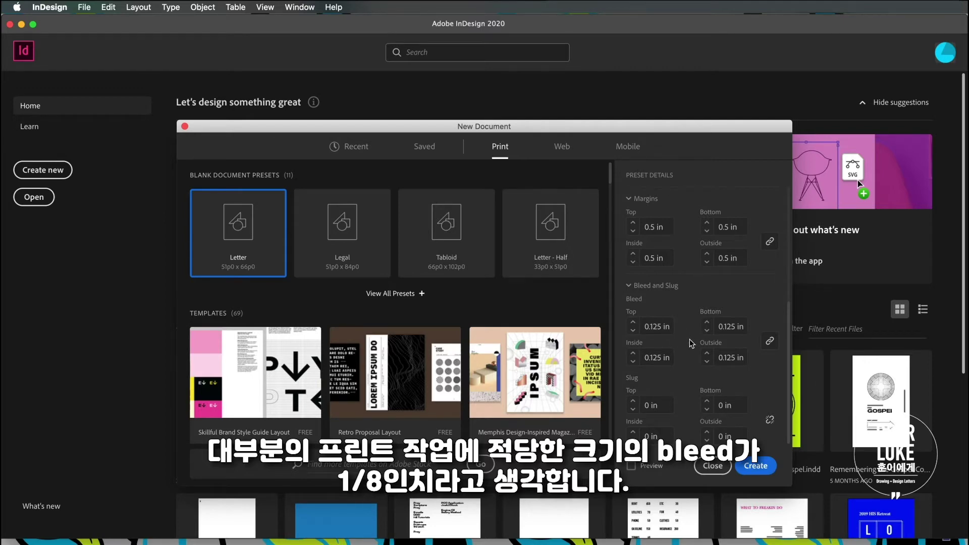
Create the 5 × 5 in booklet document, Untitled-2.
{"action": "left_click", "coordinate": [769, 459]}
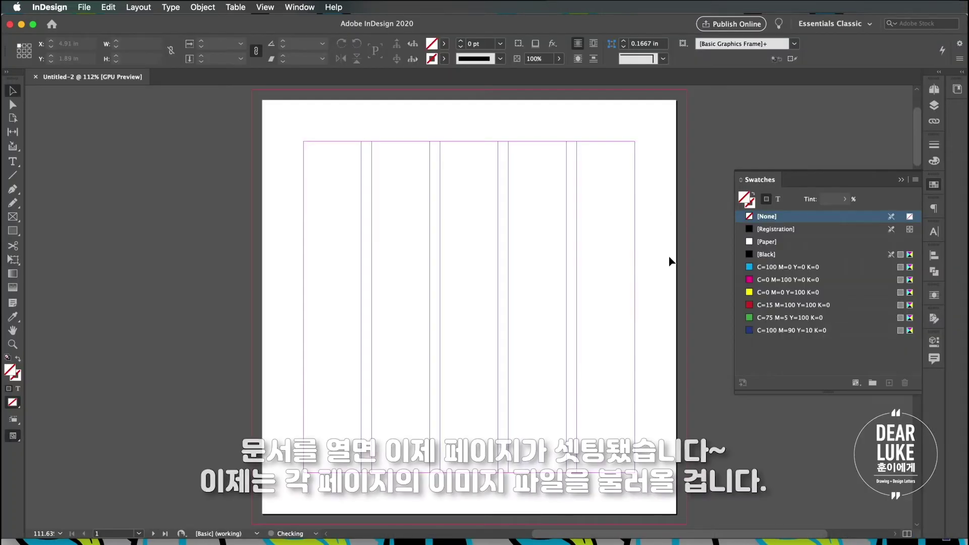
Collapse the Swatches panel and open the Place dialog with Cmd+D.
{"action": "scroll", "coordinate": [669, 257], "scroll_direction": "down", "scroll_amount": 10}
{"action": "scroll", "coordinate": [668, 254], "scroll_direction": "up", "scroll_amount": 10}
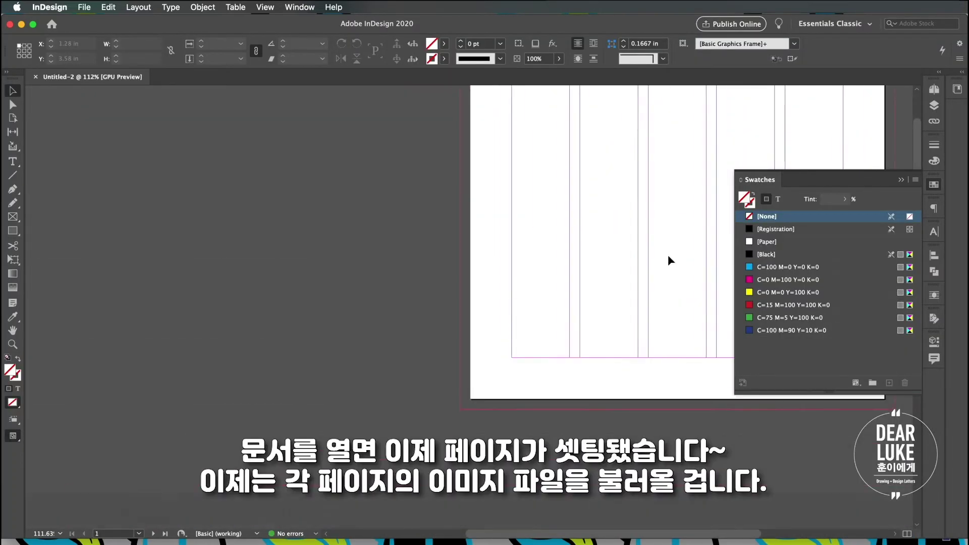
{"action": "scroll", "coordinate": [668, 253], "scroll_direction": "up", "scroll_amount": 2}
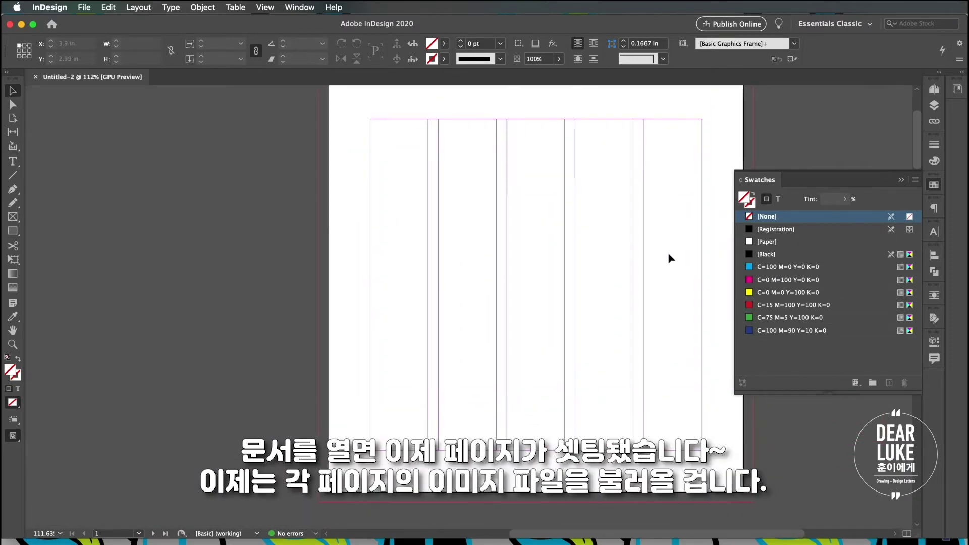
{"action": "left_click", "coordinate": [902, 180]}
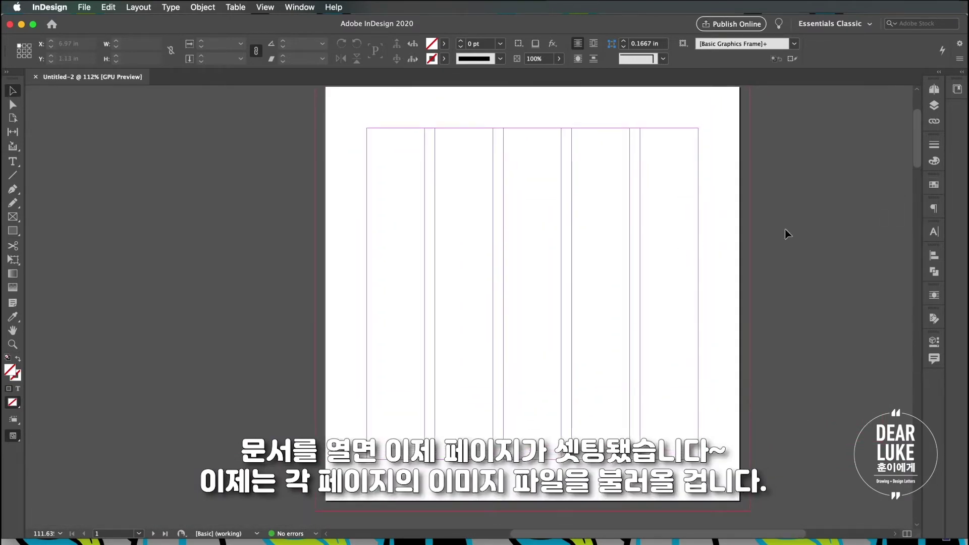
{"action": "scroll", "coordinate": [575, 244], "scroll_direction": "up", "scroll_amount": 1}
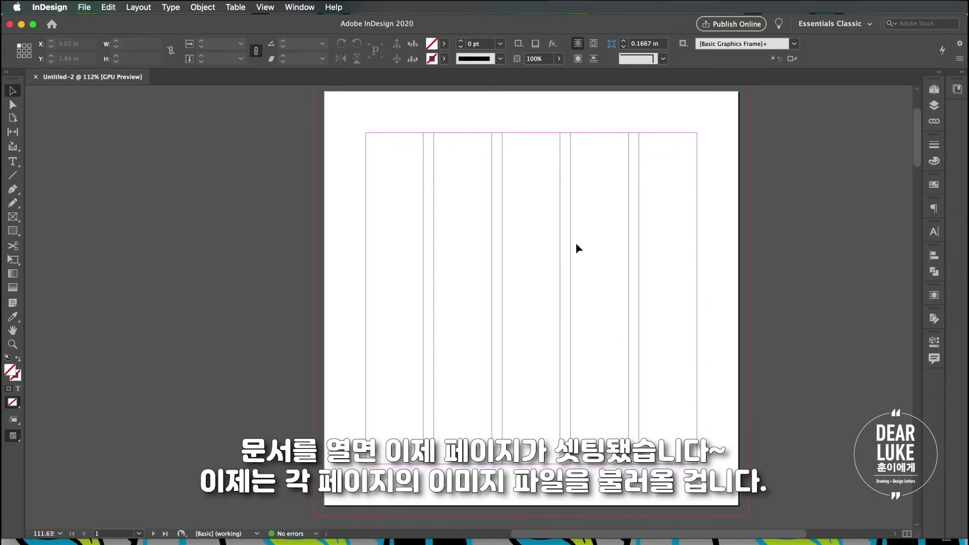
{"action": "key", "text": "super+d"}
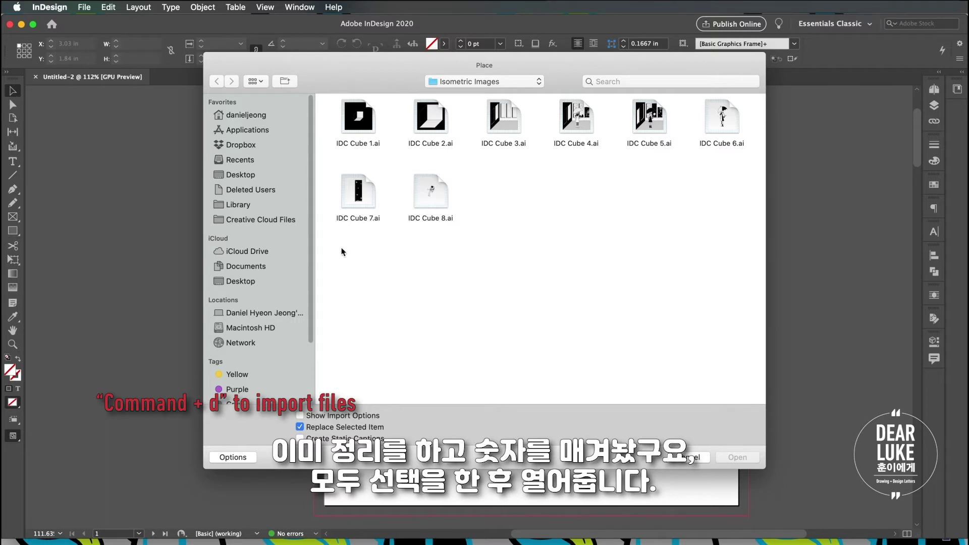
Load all eight files, IDC Cube 1.ai through IDC Cube 8.ai, for placing.
{"action": "left_click_drag", "start_coordinate": [341, 248], "coordinate": [721, 105]}
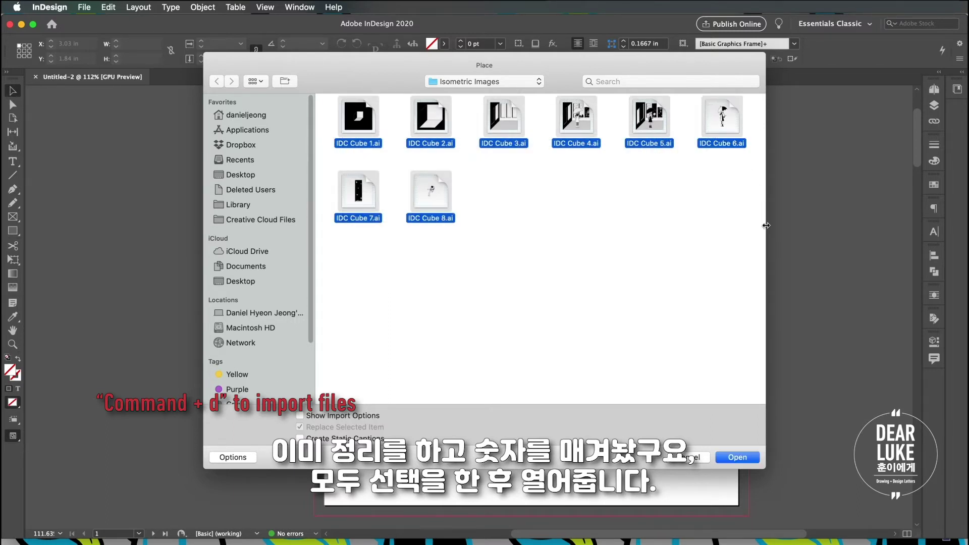
{"action": "left_click", "coordinate": [744, 460]}
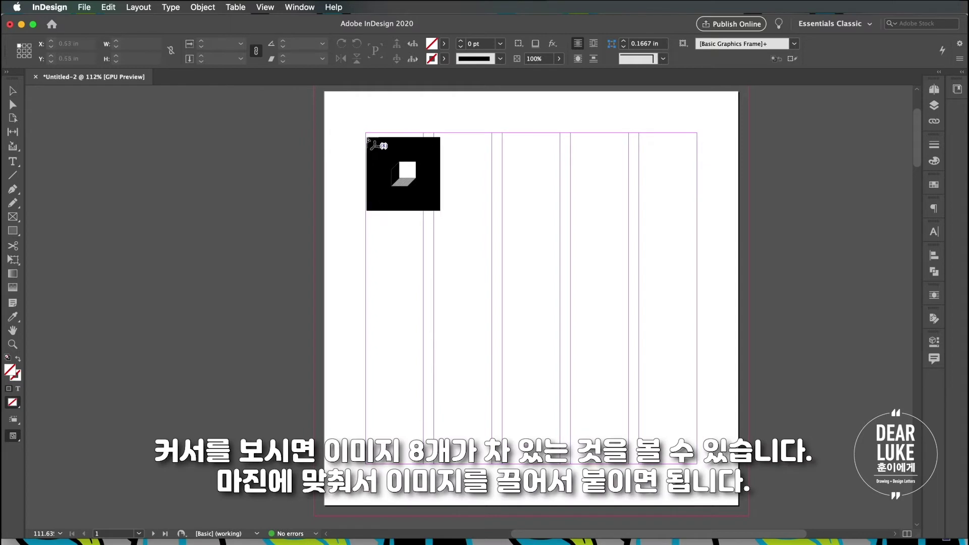
Place the first three cube illustrations in frames filling pages 1, 2 and 3.
{"action": "left_click_drag", "start_coordinate": [369, 140], "coordinate": [697, 463]}
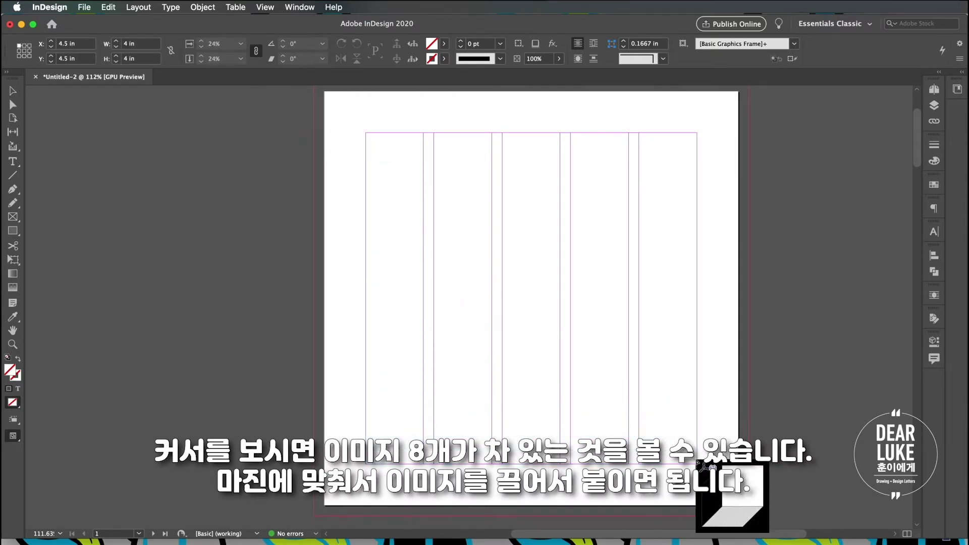
{"action": "key", "text": "shift+Page_Down"}
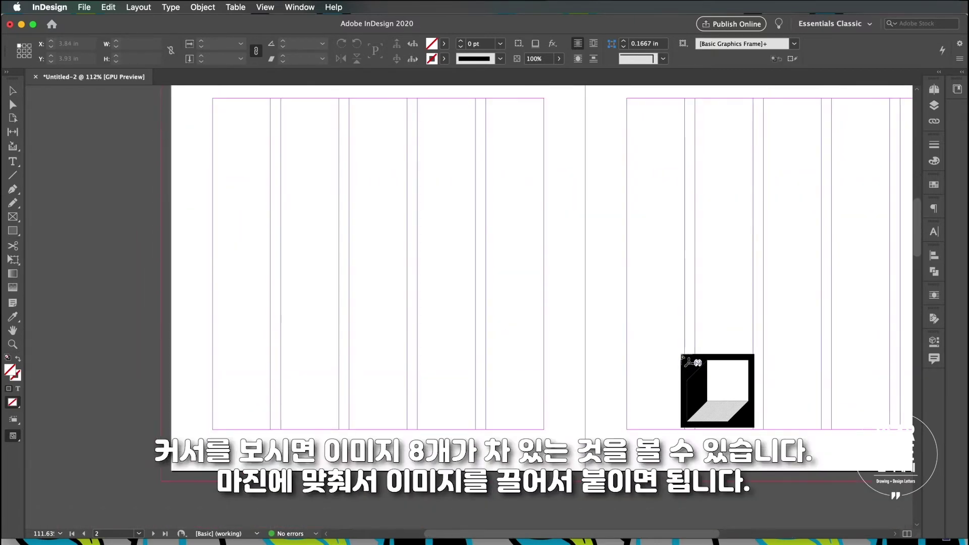
{"action": "left_click_drag", "start_coordinate": [214, 101], "coordinate": [535, 427]}
{"action": "scroll", "coordinate": [662, 278], "scroll_direction": "right", "scroll_amount": 5}
{"action": "scroll", "coordinate": [661, 278], "scroll_direction": "up", "scroll_amount": 3}
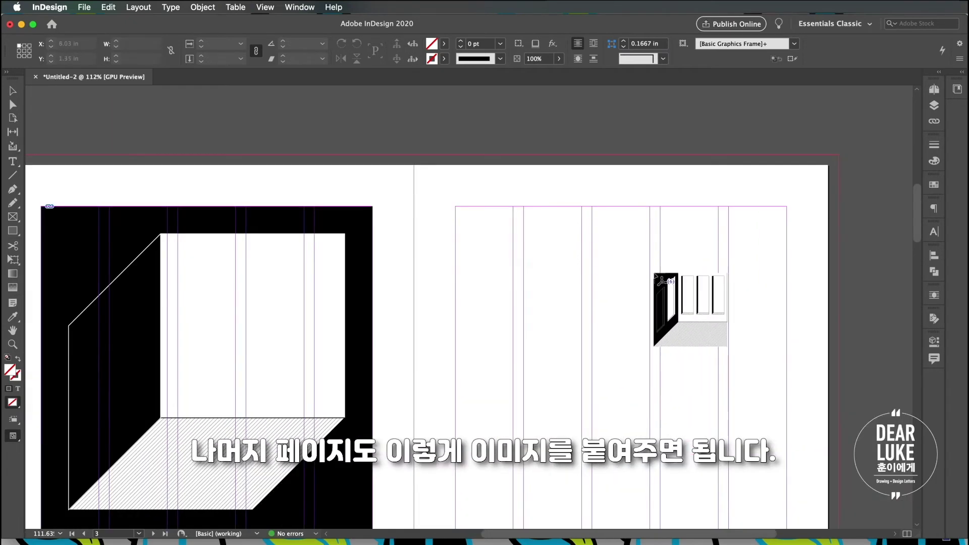
{"action": "scroll", "coordinate": [449, 213], "scroll_direction": "down", "scroll_amount": 3}
{"action": "scroll", "coordinate": [442, 151], "scroll_direction": "right", "scroll_amount": 1}
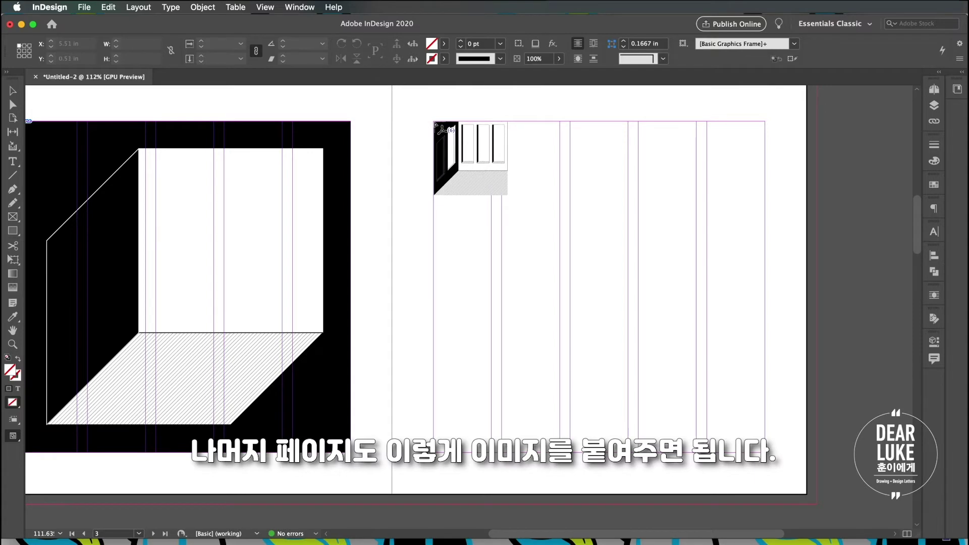
{"action": "left_click_drag", "start_coordinate": [436, 126], "coordinate": [769, 455]}
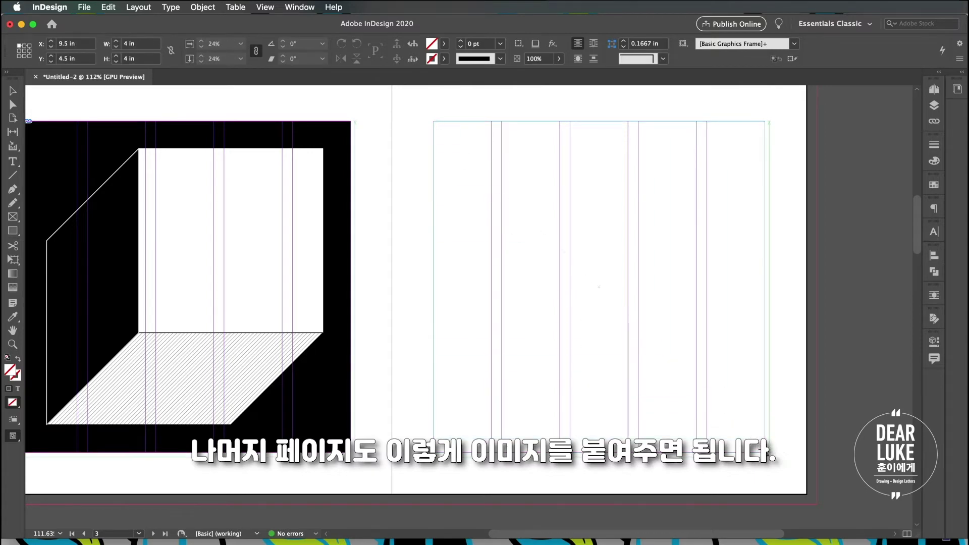
Place the next two illustrations across the margins of pages 4 and 5.
{"action": "scroll", "coordinate": [560, 419], "scroll_direction": "down", "scroll_amount": 5}
{"action": "scroll", "coordinate": [560, 419], "scroll_direction": "left", "scroll_amount": 2}
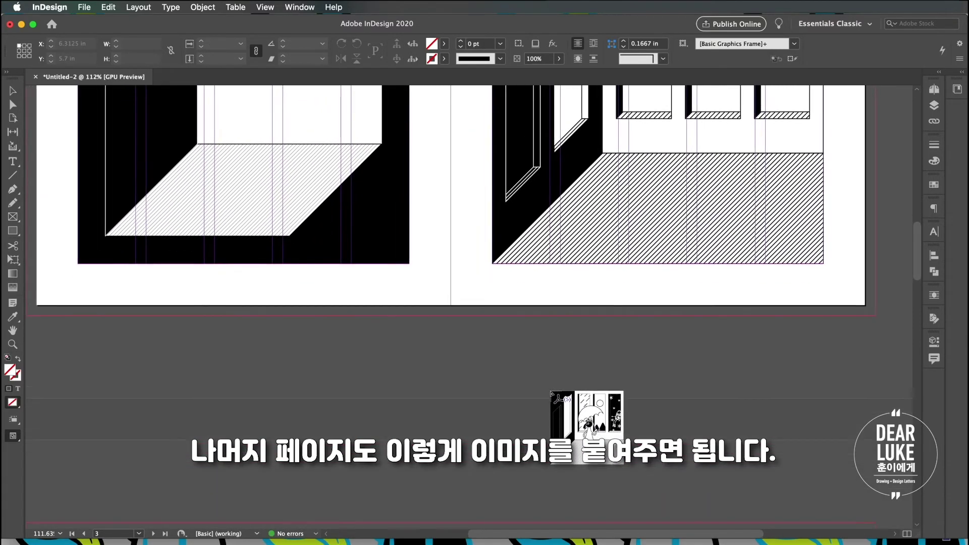
{"action": "scroll", "coordinate": [552, 393], "scroll_direction": "down", "scroll_amount": 10}
{"action": "right_click", "coordinate": [548, 385]}
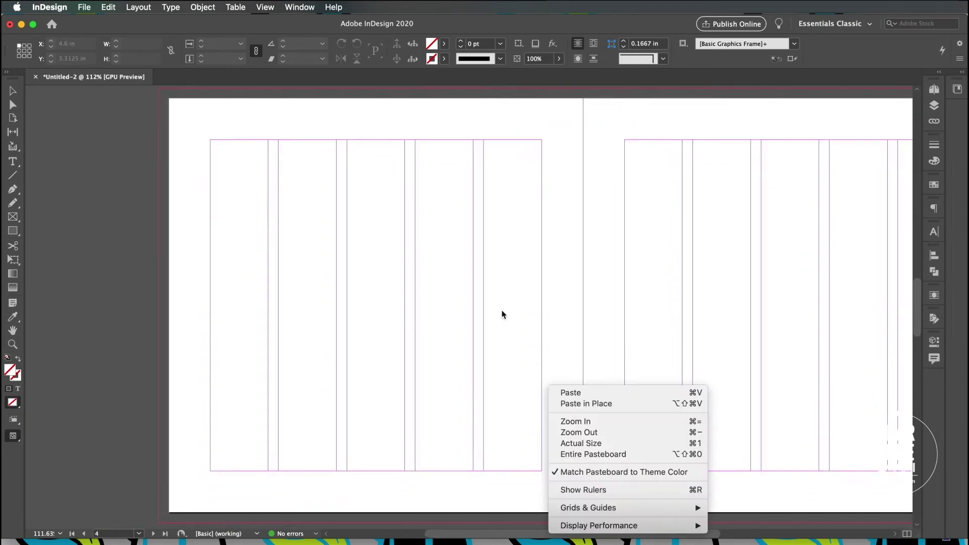
{"action": "key", "text": "super+v"}
{"action": "left_click_drag", "start_coordinate": [377, 225], "coordinate": [542, 463]}
{"action": "scroll", "coordinate": [631, 217], "scroll_direction": "down", "scroll_amount": 3}
{"action": "scroll", "coordinate": [631, 217], "scroll_direction": "right", "scroll_amount": 5}
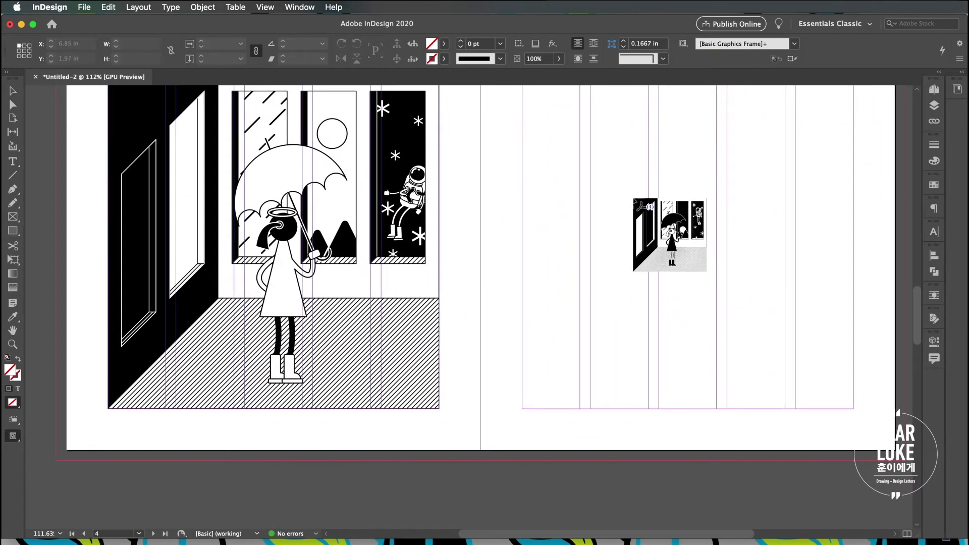
{"action": "scroll", "coordinate": [635, 201], "scroll_direction": "up", "scroll_amount": 2}
{"action": "left_click_drag", "start_coordinate": [509, 131], "coordinate": [839, 461]}
Place the umbrella girl on page 6, the starry window on page 7, and the astronaut on page 8.
{"action": "scroll", "coordinate": [676, 434], "scroll_direction": "down", "scroll_amount": 3}
{"action": "scroll", "coordinate": [676, 434], "scroll_direction": "left", "scroll_amount": 1}
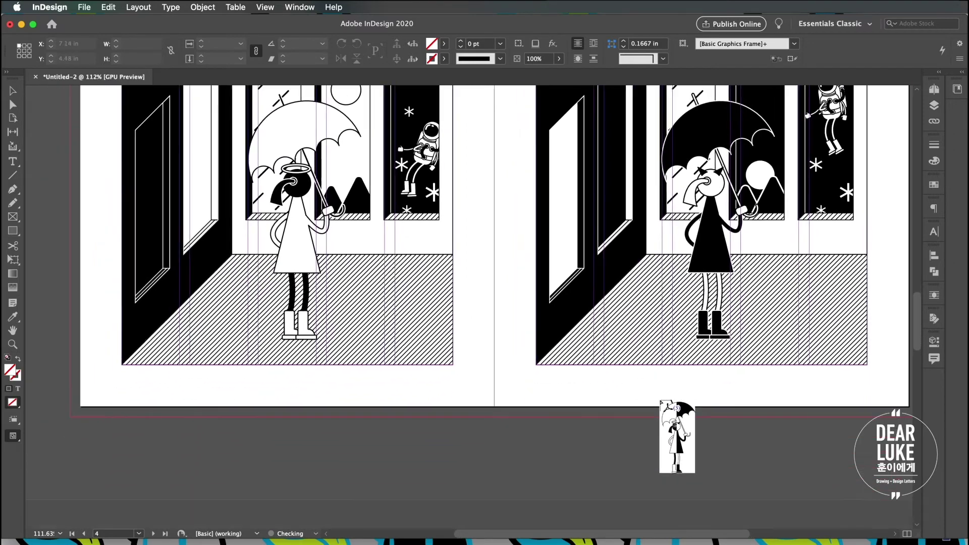
{"action": "scroll", "coordinate": [661, 401], "scroll_direction": "down", "scroll_amount": 10}
{"action": "scroll", "coordinate": [661, 401], "scroll_direction": "left", "scroll_amount": 2}
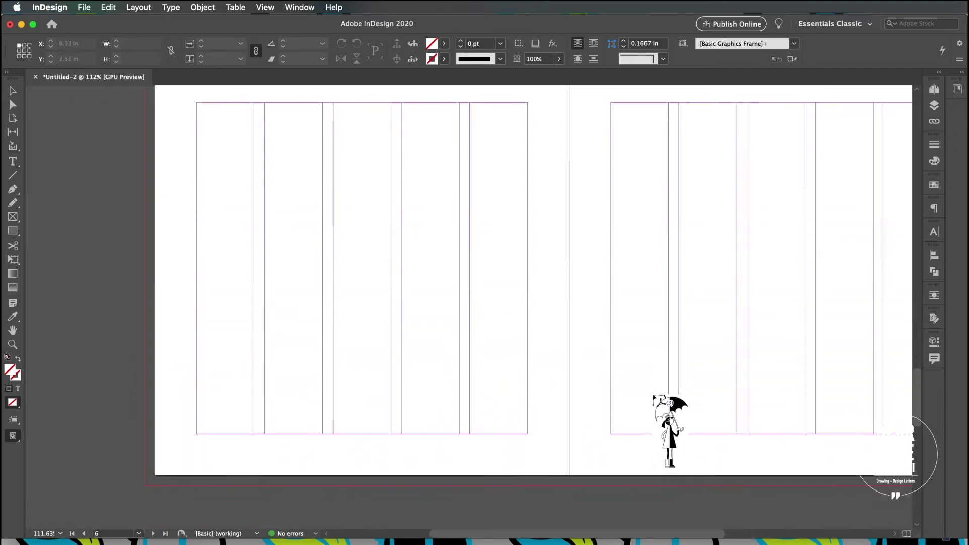
{"action": "scroll", "coordinate": [654, 396], "scroll_direction": "down", "scroll_amount": 10}
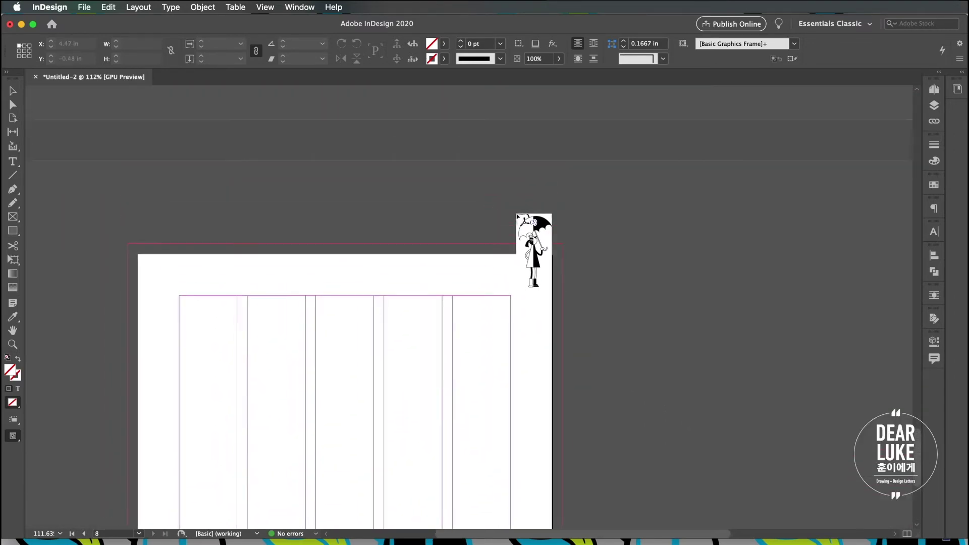
{"action": "scroll", "coordinate": [517, 214], "scroll_direction": "up", "scroll_amount": 10}
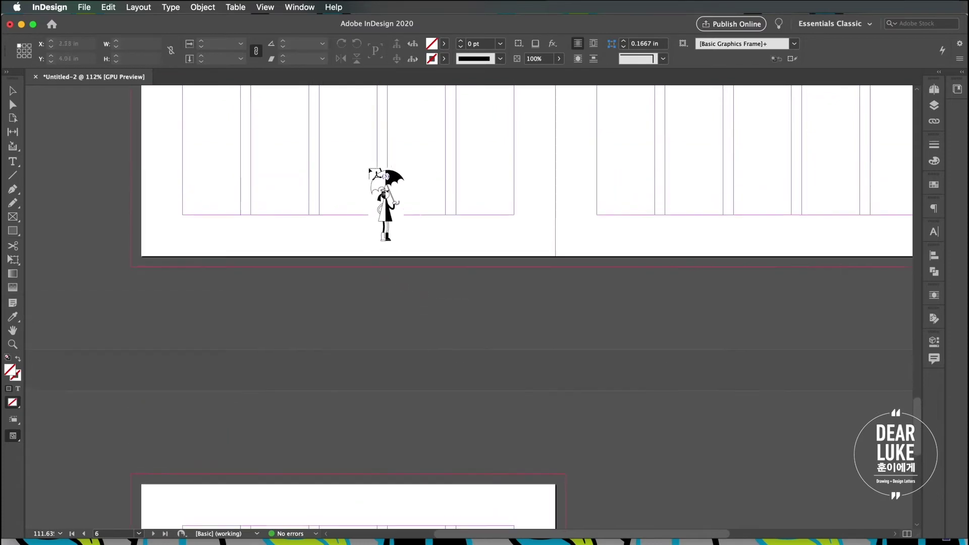
{"action": "scroll", "coordinate": [369, 171], "scroll_direction": "up", "scroll_amount": 5}
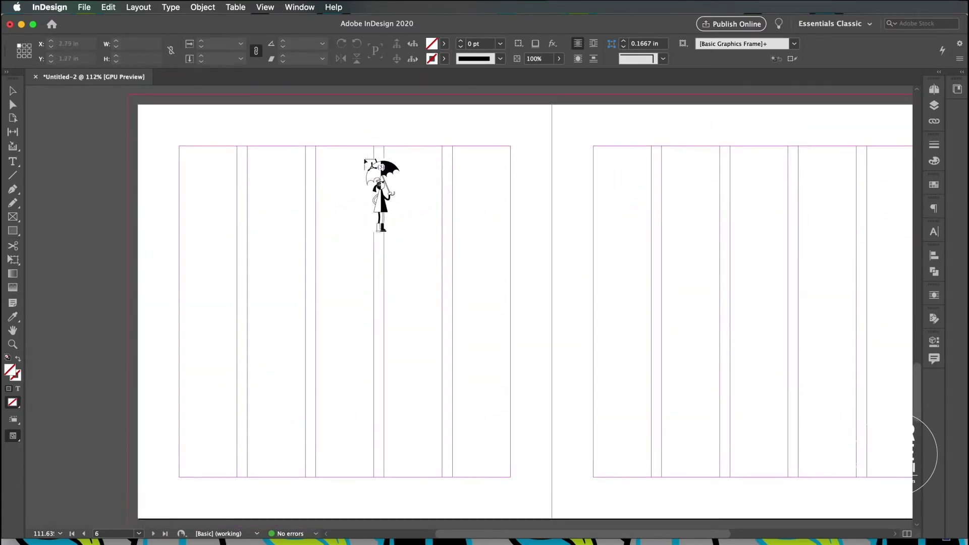
{"action": "left_click_drag", "start_coordinate": [290, 145], "coordinate": [408, 478]}
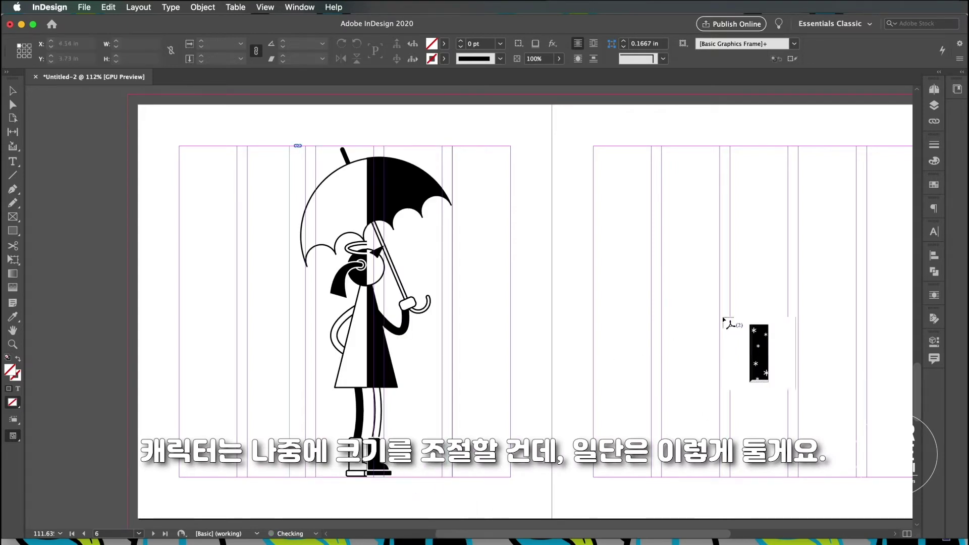
{"action": "scroll", "coordinate": [646, 161], "scroll_direction": "right", "scroll_amount": 3}
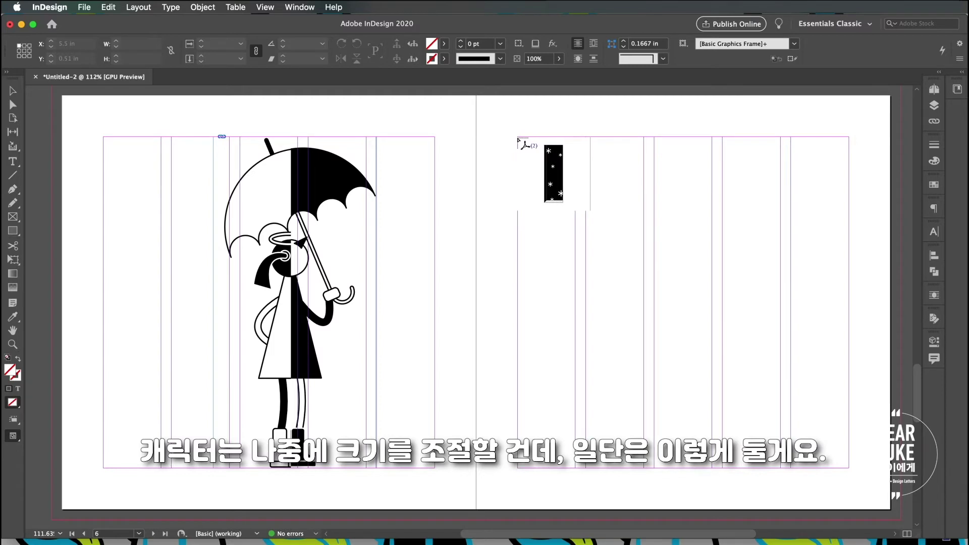
{"action": "left_click_drag", "start_coordinate": [518, 140], "coordinate": [843, 451]}
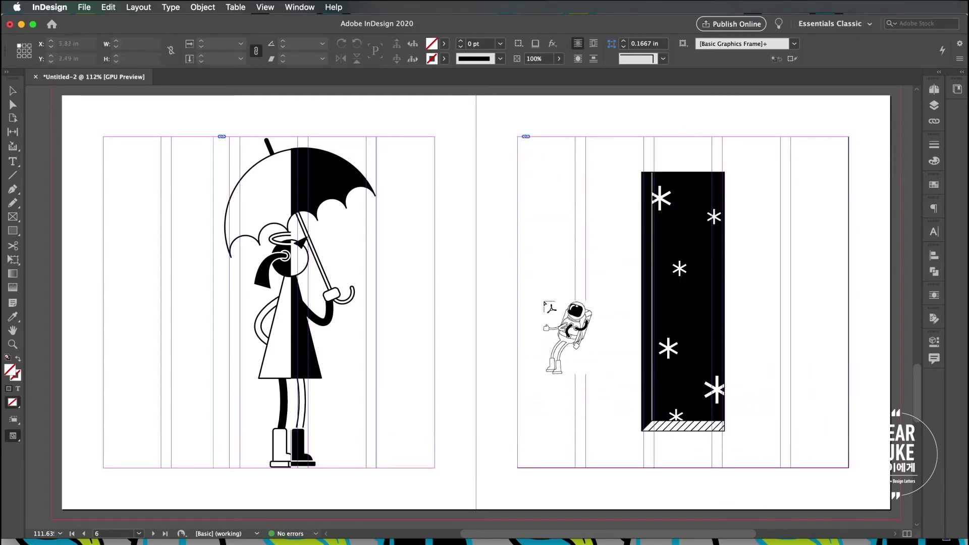
{"action": "scroll", "coordinate": [490, 306], "scroll_direction": "down", "scroll_amount": 10}
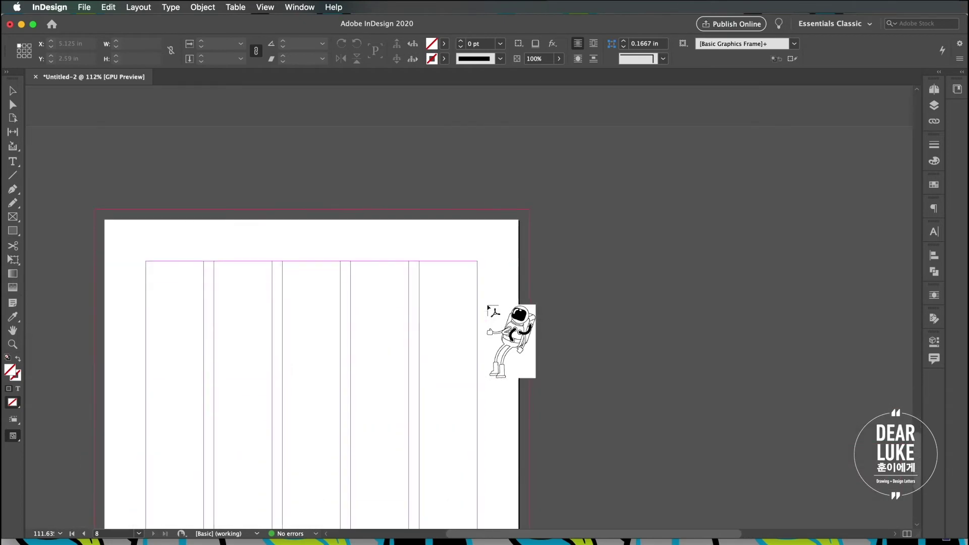
{"action": "scroll", "coordinate": [475, 306], "scroll_direction": "down", "scroll_amount": 4}
{"action": "scroll", "coordinate": [474, 306], "scroll_direction": "left", "scroll_amount": 1}
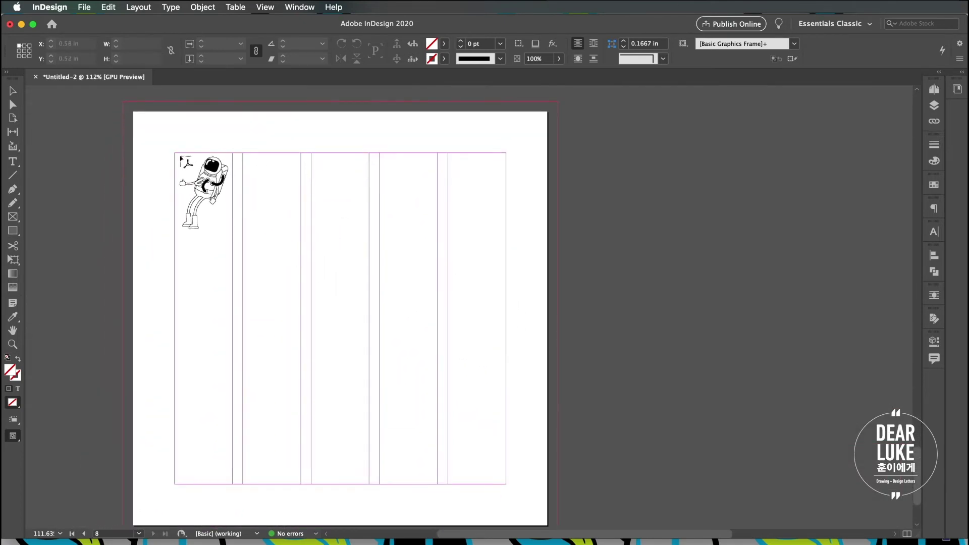
{"action": "left_click_drag", "start_coordinate": [176, 154], "coordinate": [500, 484]}
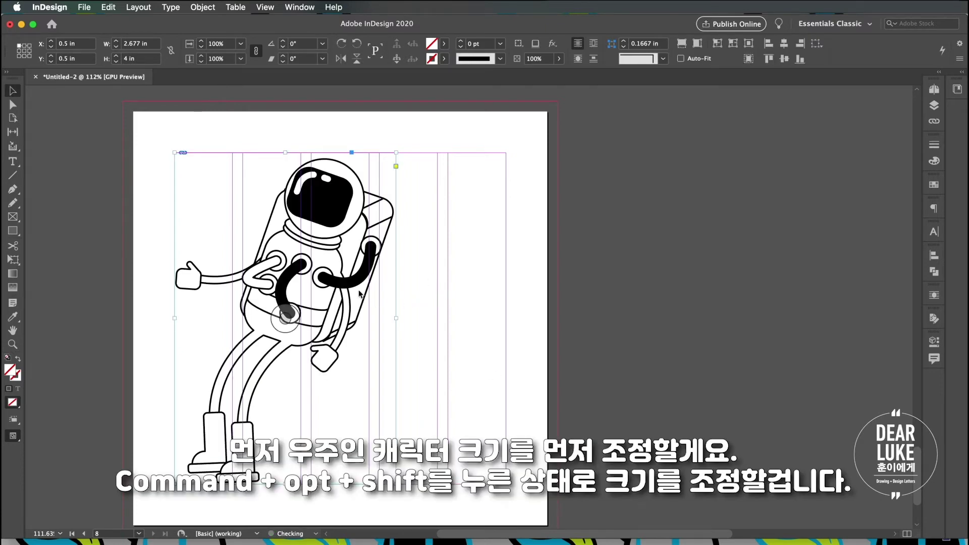
Move the astronaut right and scale it down to about 1.6 × 2.4 in near the page centre.
{"action": "left_click_drag", "start_coordinate": [402, 302], "coordinate": [453, 256]}
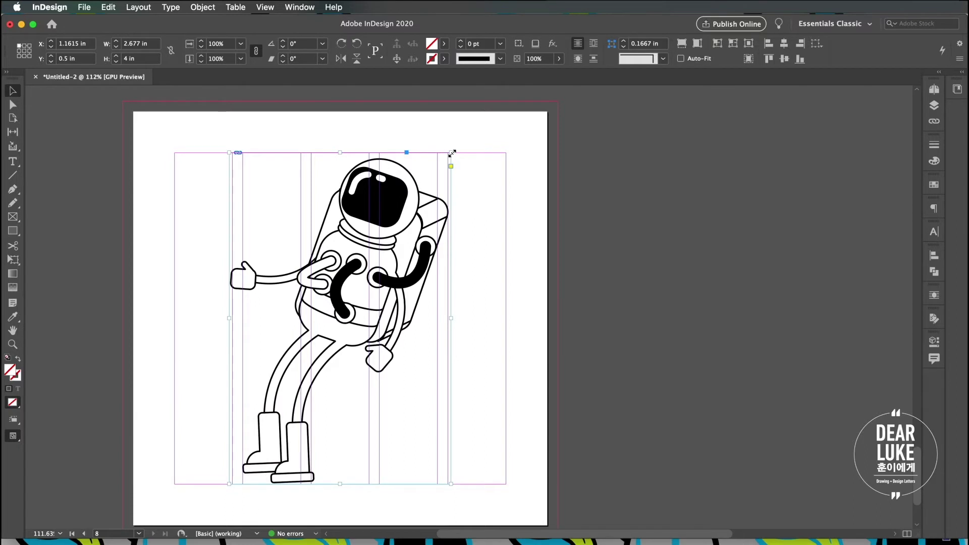
{"action": "left_click_drag", "start_coordinate": [452, 153], "coordinate": [387, 218]}
{"action": "left_click", "coordinate": [470, 250]}
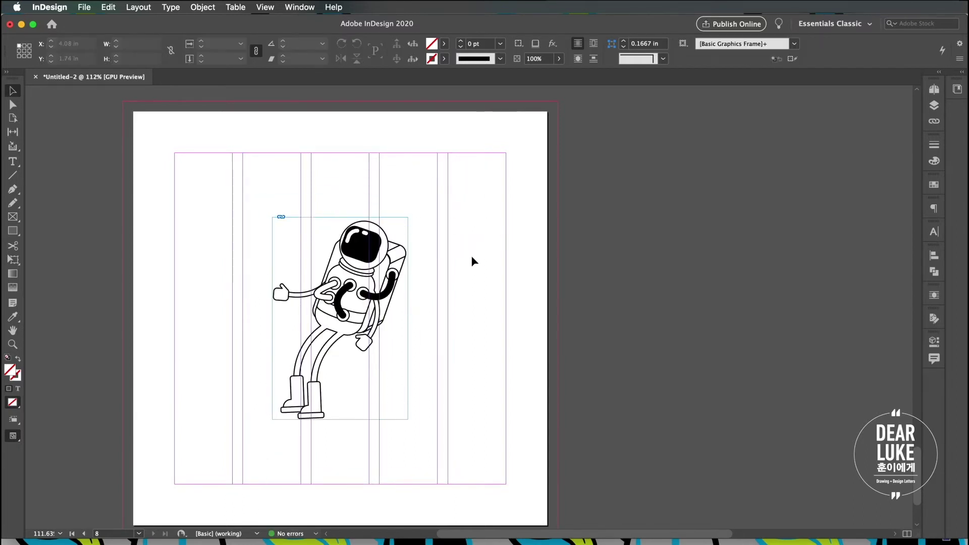
{"action": "left_click", "coordinate": [406, 220]}
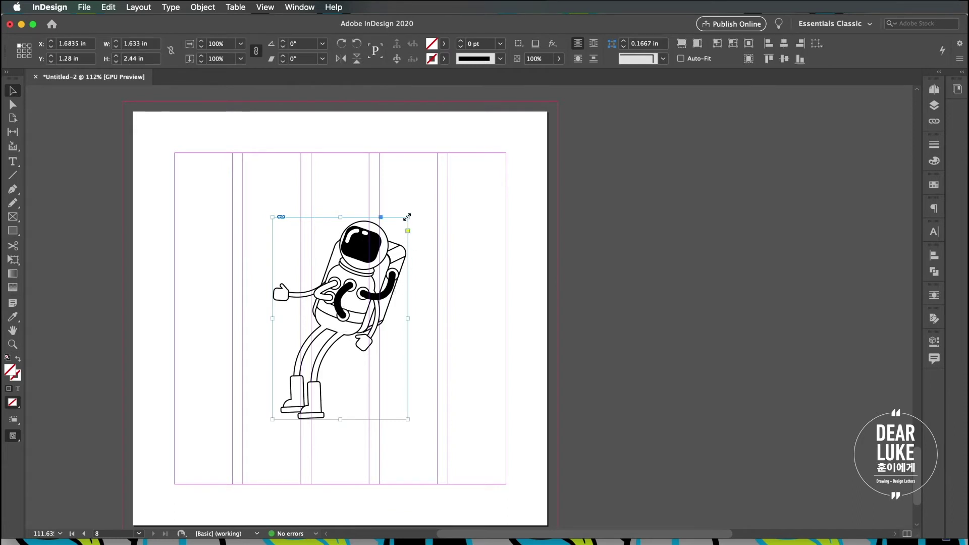
{"action": "left_click_drag", "start_coordinate": [408, 218], "coordinate": [402, 224]}
{"action": "left_click", "coordinate": [477, 257]}
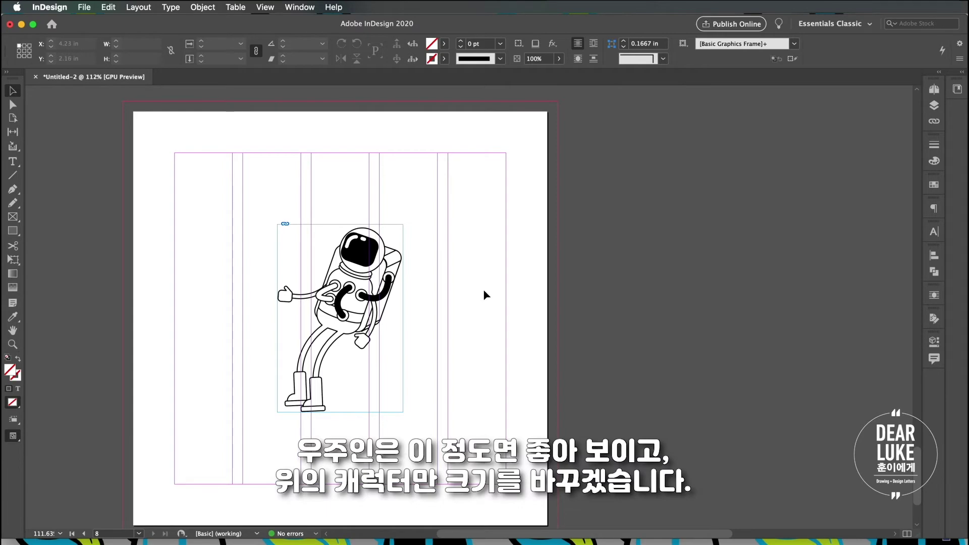
{"action": "scroll", "coordinate": [486, 295], "scroll_direction": "up", "scroll_amount": 1}
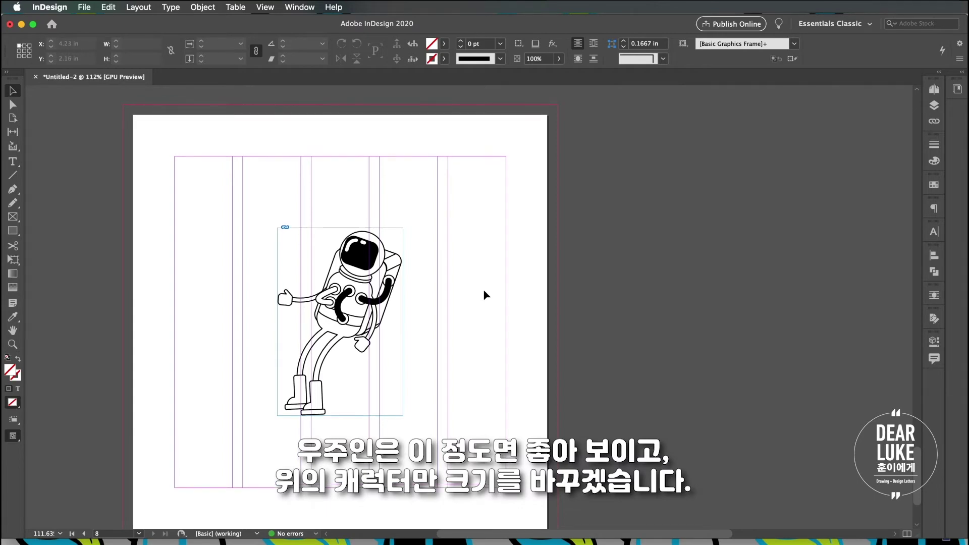
Scale the page 6 umbrella girl to about 1.33 × 2.7 in and centre her on the page.
{"action": "scroll", "coordinate": [483, 292], "scroll_direction": "up", "scroll_amount": 10}
{"action": "scroll", "coordinate": [483, 292], "scroll_direction": "down", "scroll_amount": 5}
{"action": "scroll", "coordinate": [484, 293], "scroll_direction": "up", "scroll_amount": 1}
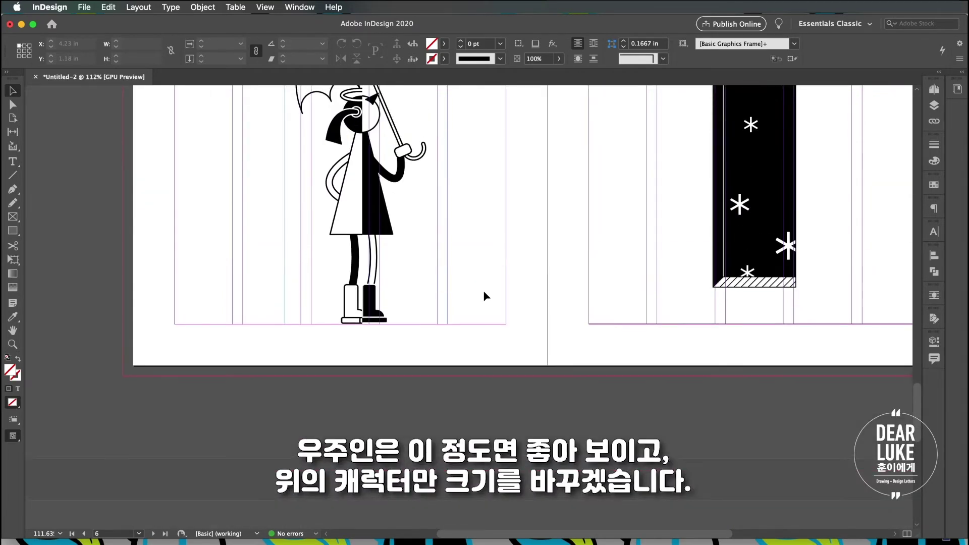
{"action": "scroll", "coordinate": [483, 296], "scroll_direction": "up", "scroll_amount": 5}
{"action": "left_click", "coordinate": [448, 310]}
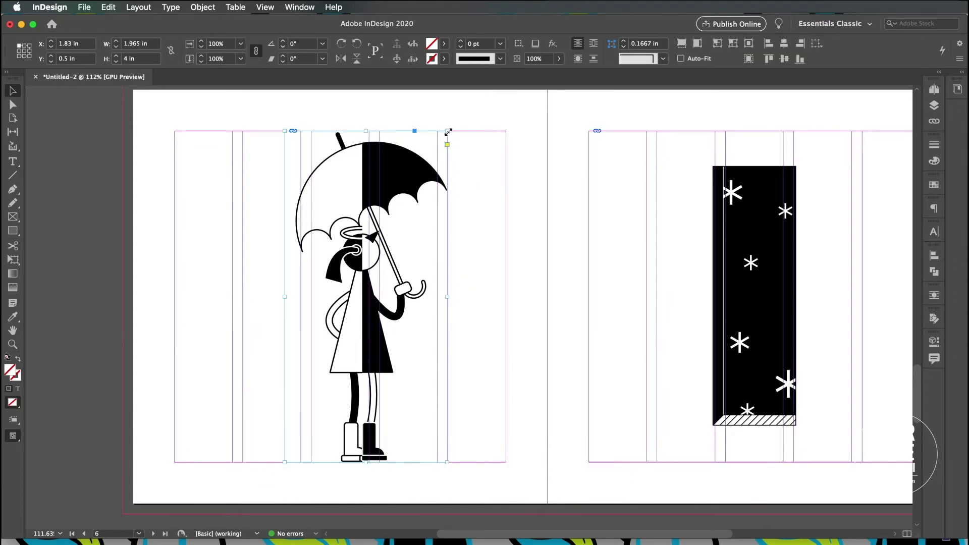
{"action": "left_click_drag", "start_coordinate": [448, 131], "coordinate": [398, 185]}
{"action": "left_click_drag", "start_coordinate": [380, 284], "coordinate": [328, 284]}
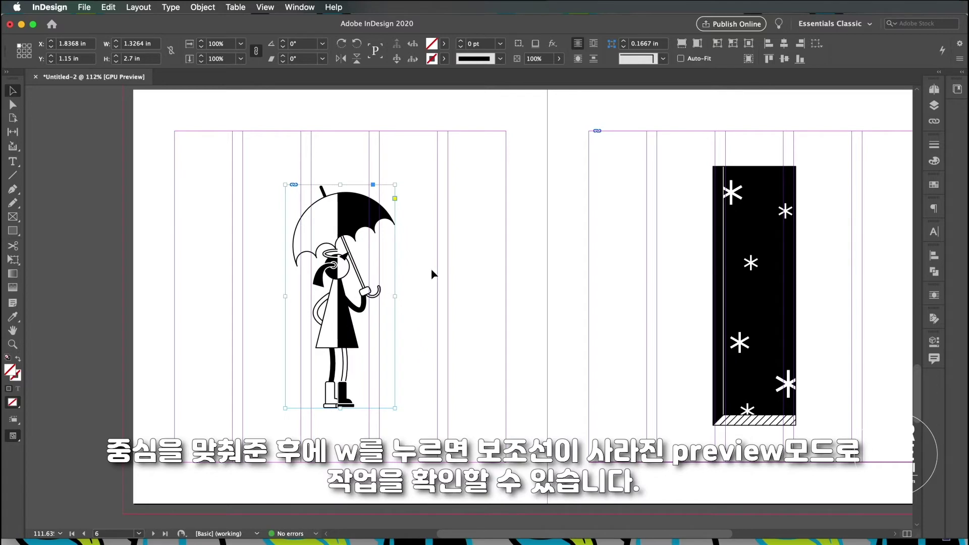
{"action": "left_click", "coordinate": [450, 253]}
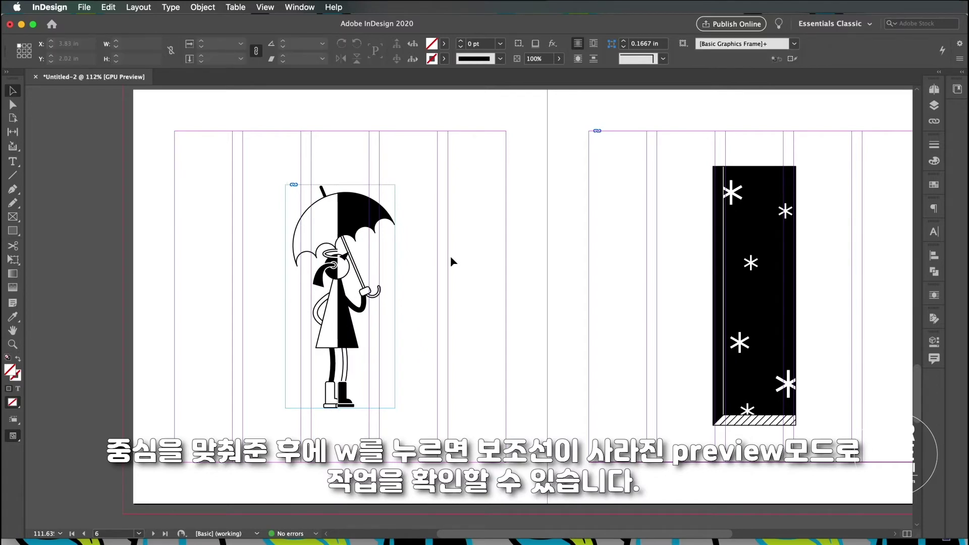
In Preview mode, crop the page 7 snowy window frame to about 3.78 in square, hiding its outline.
{"action": "key", "text": "w"}
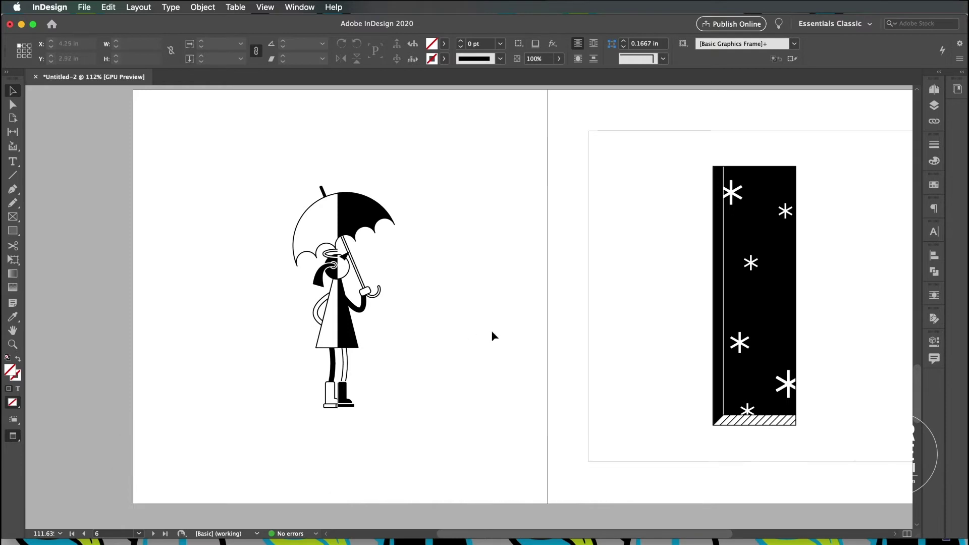
{"action": "left_click_drag", "start_coordinate": [536, 297], "coordinate": [470, 296]}
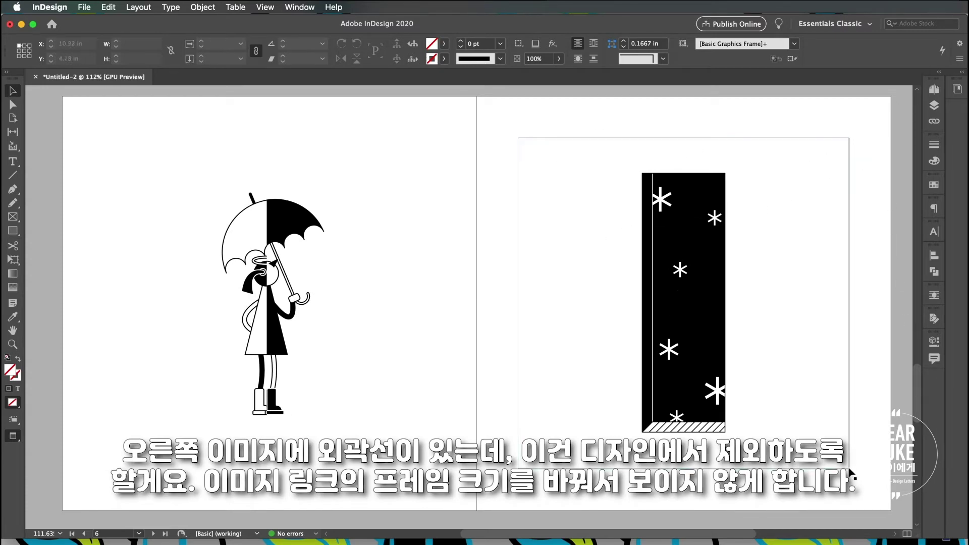
{"action": "left_click", "coordinate": [812, 222]}
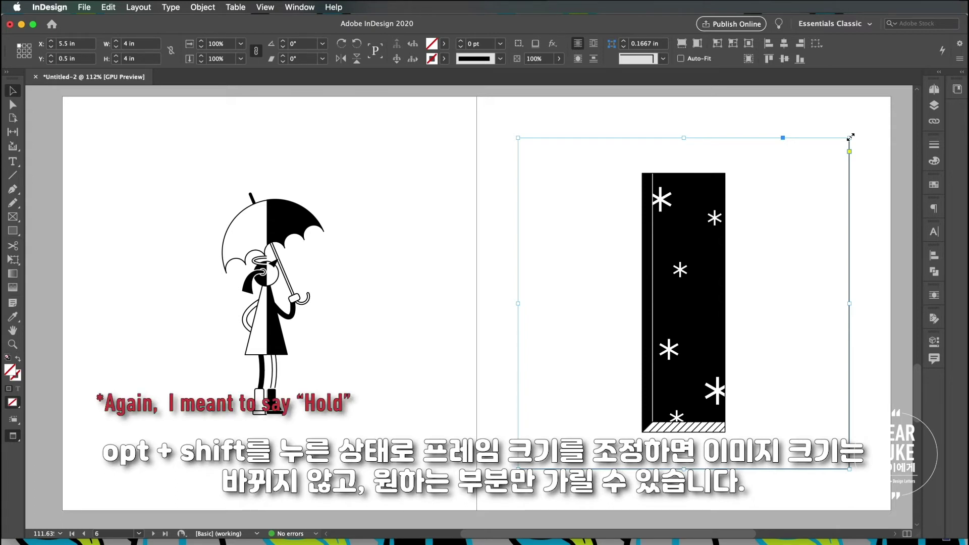
{"action": "left_click_drag", "start_coordinate": [850, 137], "coordinate": [840, 147]}
{"action": "left_click", "coordinate": [882, 217]}
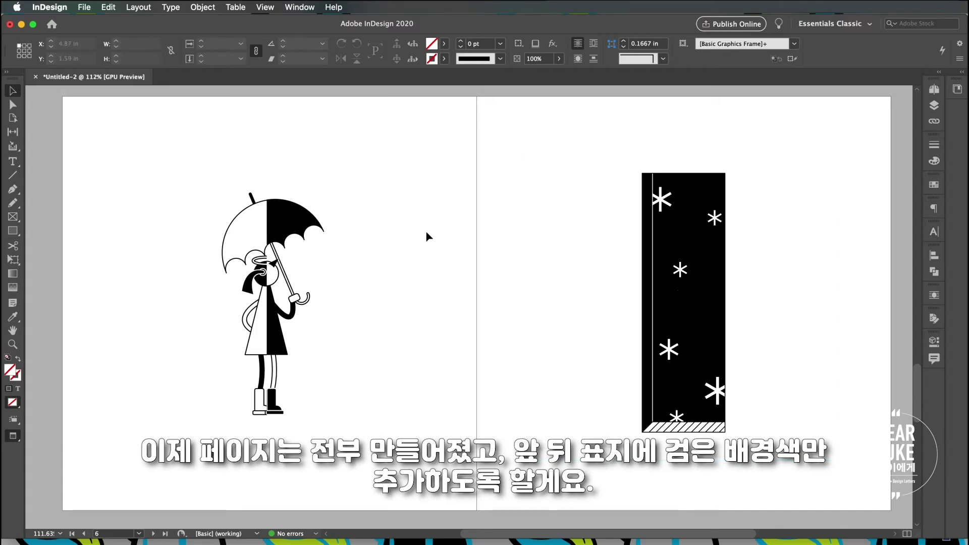
{"action": "scroll", "coordinate": [429, 283], "scroll_direction": "up", "scroll_amount": 20}
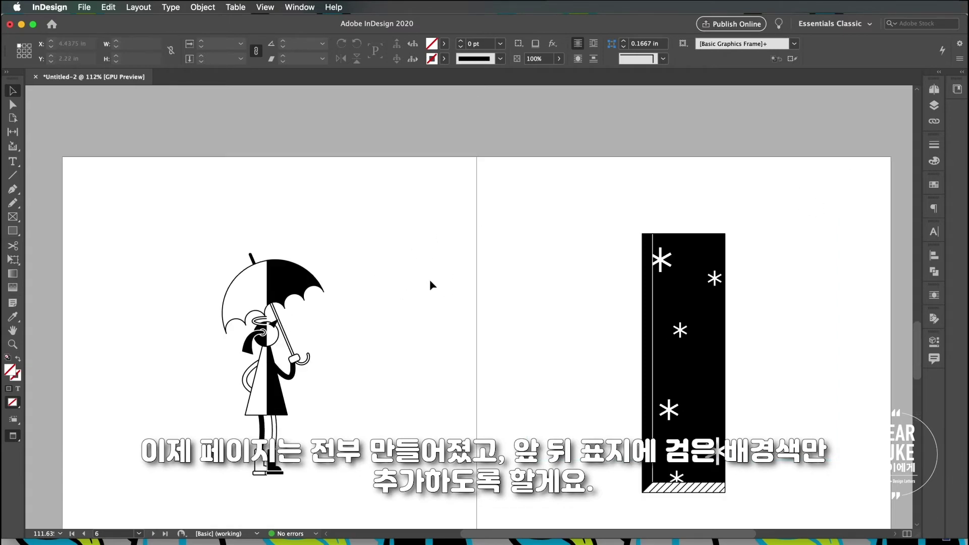
Return to Normal view with guides and bring the page 1 cube cover into view.
{"action": "scroll", "coordinate": [429, 283], "scroll_direction": "up", "scroll_amount": 3}
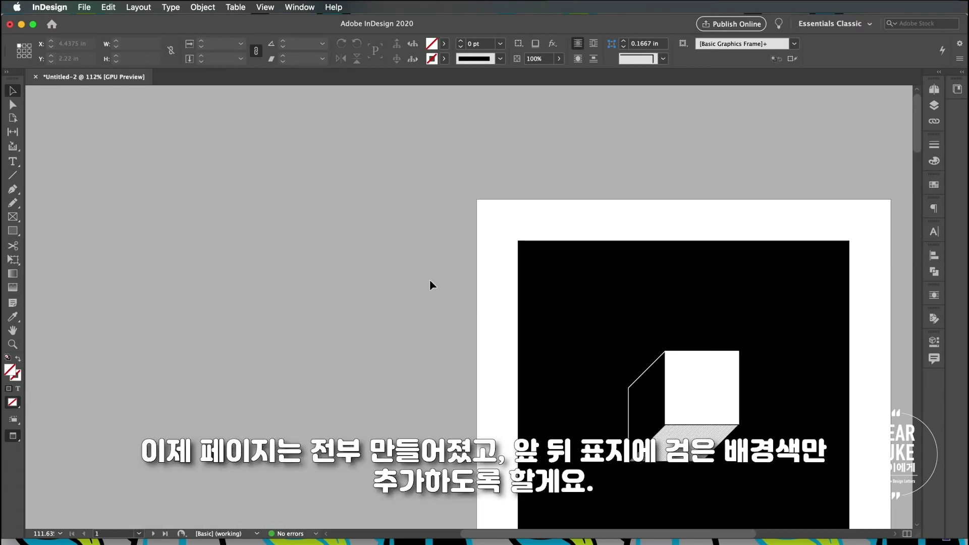
{"action": "scroll", "coordinate": [429, 283], "scroll_direction": "down", "scroll_amount": 10}
{"action": "scroll", "coordinate": [429, 283], "scroll_direction": "up", "scroll_amount": 8}
{"action": "scroll", "coordinate": [430, 281], "scroll_direction": "up", "scroll_amount": 4}
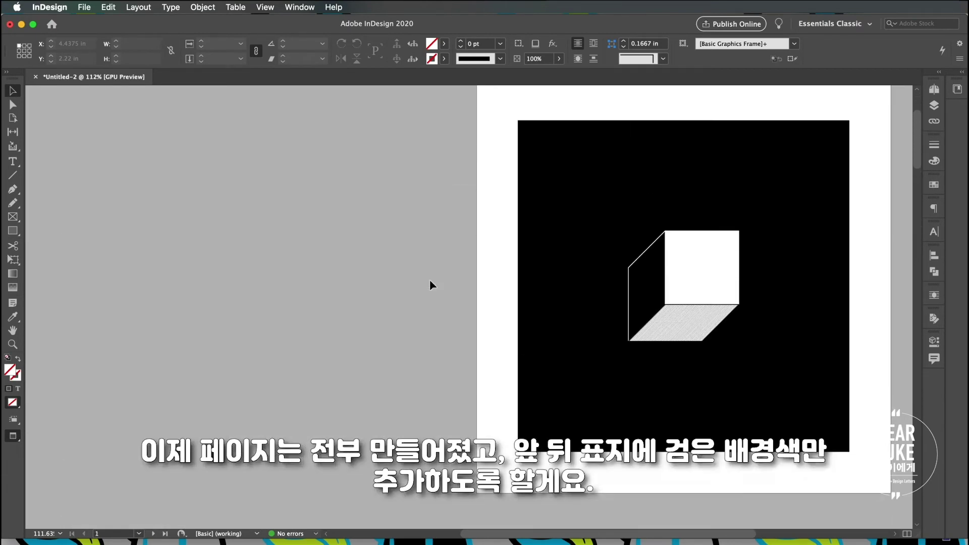
{"action": "key", "text": "w"}
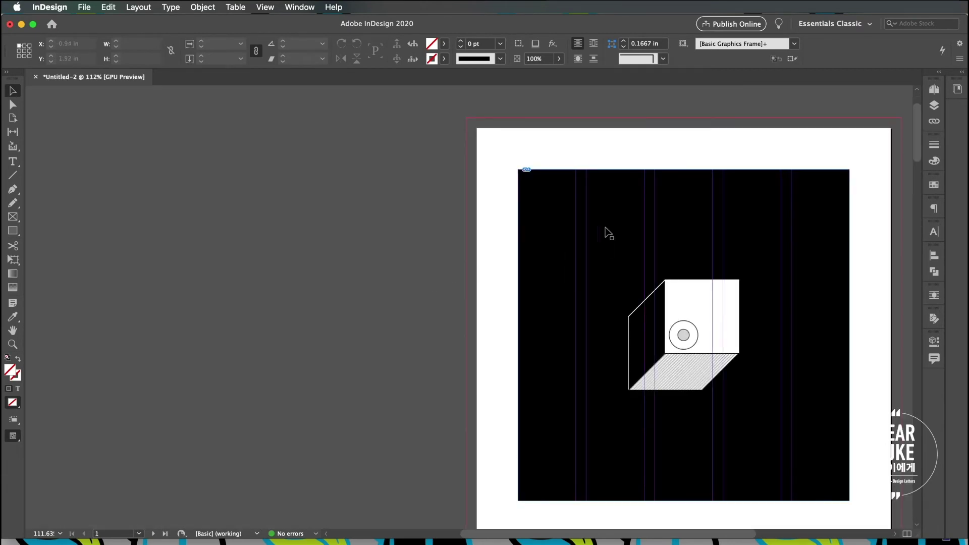
{"action": "left_click_drag", "start_coordinate": [532, 219], "coordinate": [424, 190]}
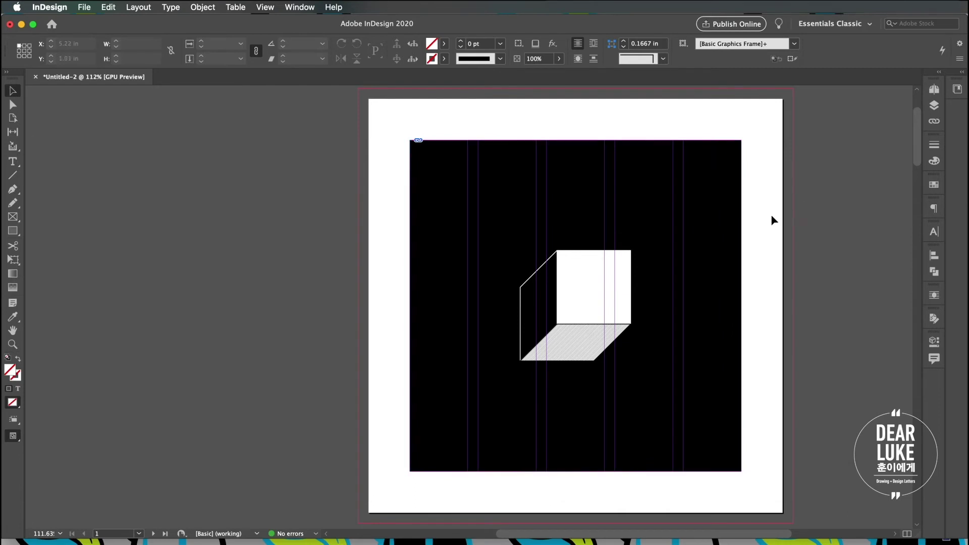
Draw a 5.25 × 5.25 in rectangle covering page 1 out to the bleed.
{"action": "key", "text": "super+z"}
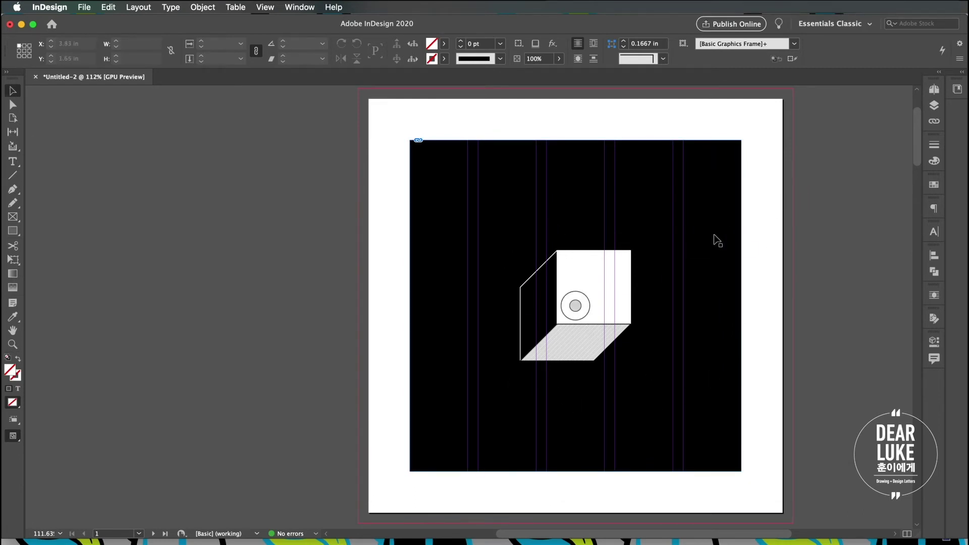
{"action": "key", "text": "super+shift+z"}
{"action": "left_click", "coordinate": [13, 230]}
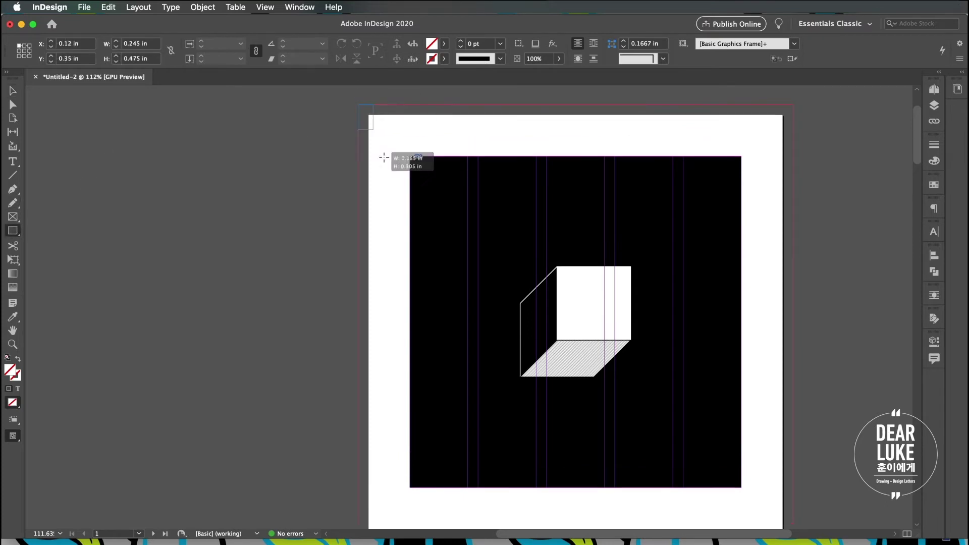
{"action": "left_click_drag", "start_coordinate": [411, 156], "coordinate": [793, 458]}
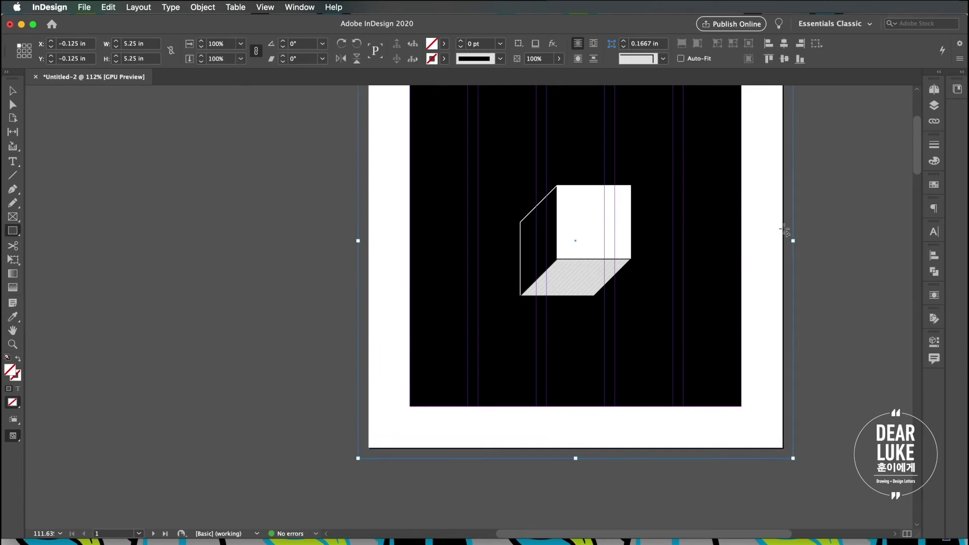
Fill the page 1 rectangle with the Iso library's black #000000 and send it behind the cube.
{"action": "left_click", "coordinate": [957, 90]}
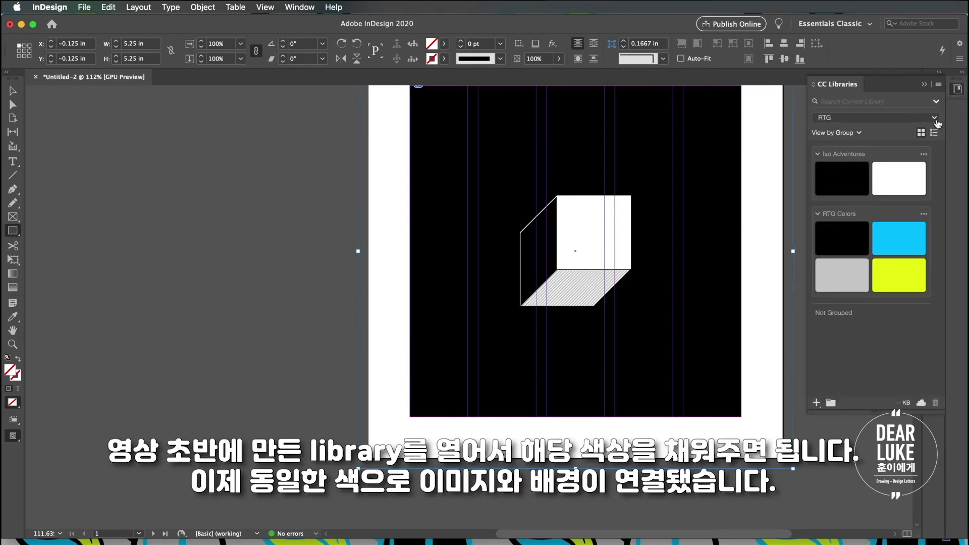
{"action": "left_click", "coordinate": [937, 123]}
{"action": "left_click", "coordinate": [839, 166]}
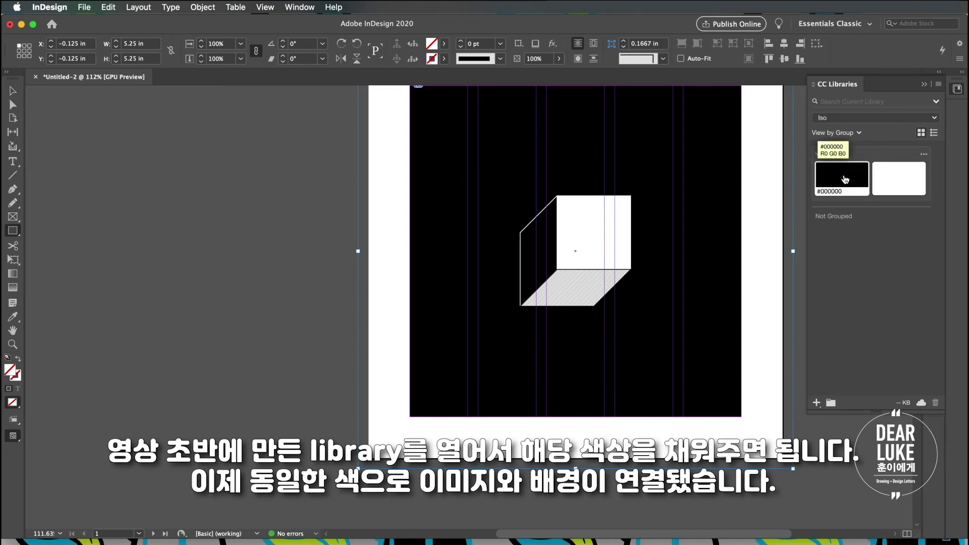
{"action": "left_click", "coordinate": [845, 180]}
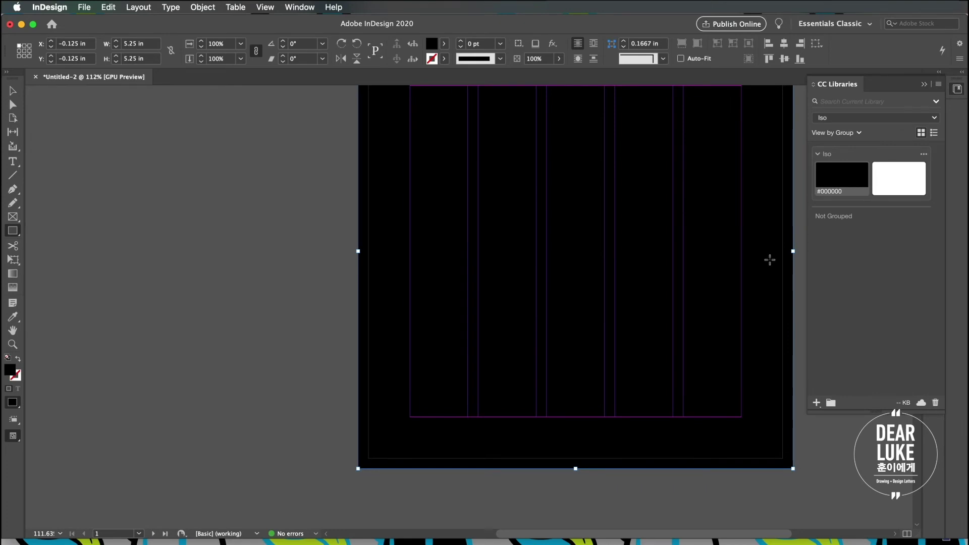
{"action": "key", "text": "super+shift+bracketleft"}
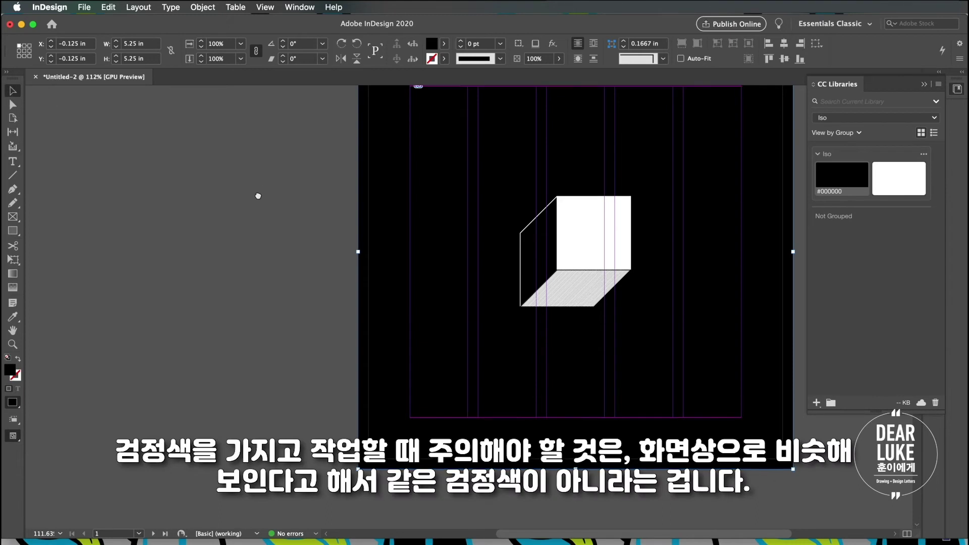
{"action": "scroll", "coordinate": [214, 202], "scroll_direction": "up", "scroll_amount": 2}
{"action": "scroll", "coordinate": [214, 202], "scroll_direction": "right", "scroll_amount": 2}
At 100% zoom, compare the cube art's black with the background rectangle, then switch to Preview mode.
{"action": "key", "text": "super+1"}
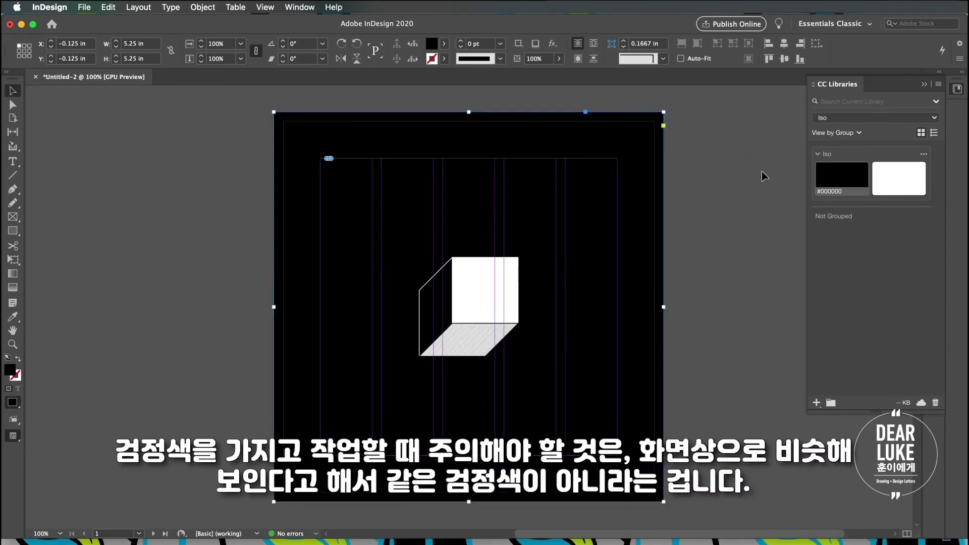
{"action": "left_click", "coordinate": [704, 139]}
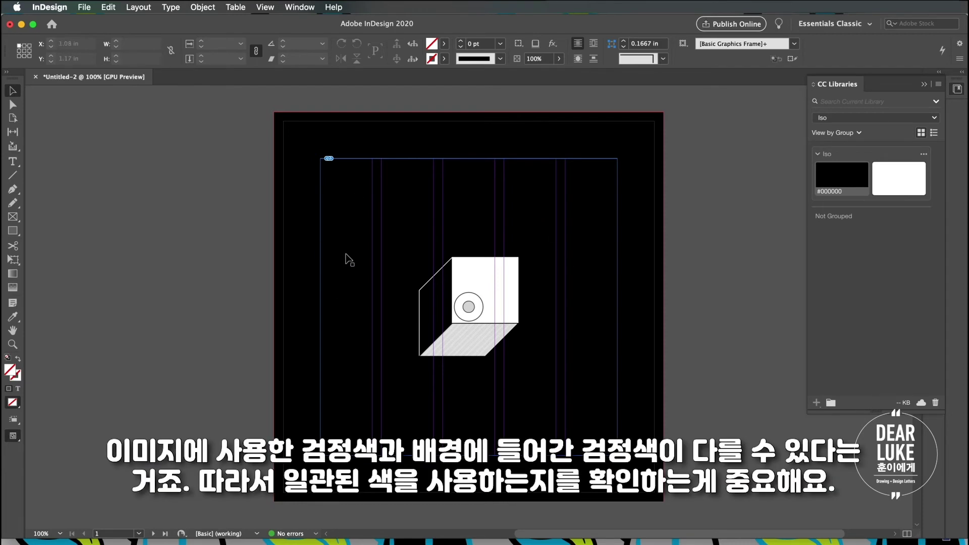
{"action": "left_click", "coordinate": [384, 208]}
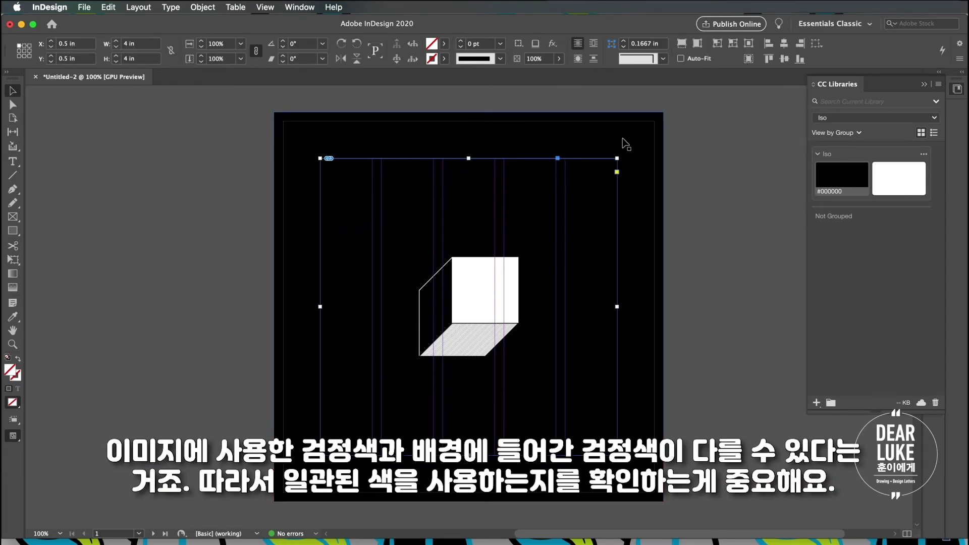
{"action": "left_click", "coordinate": [658, 143]}
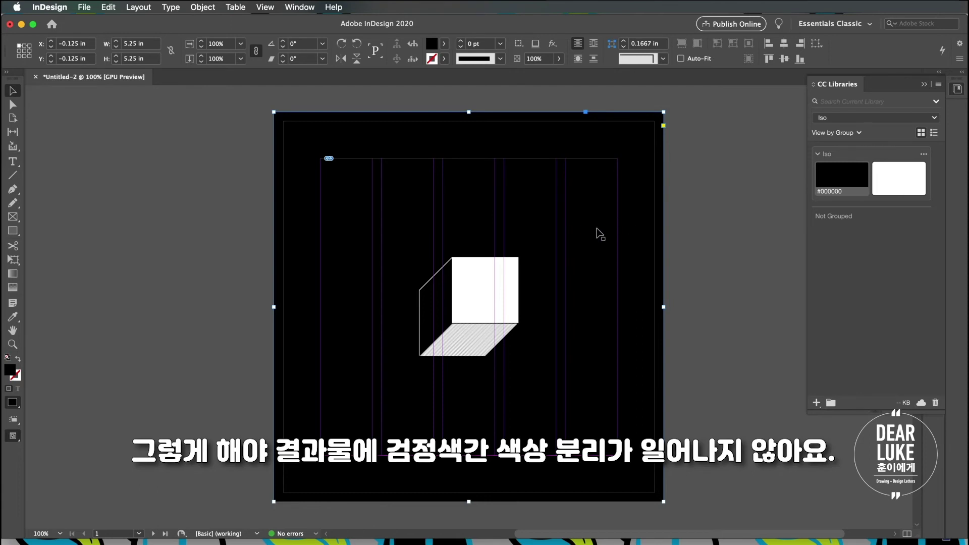
{"action": "key", "text": "w"}
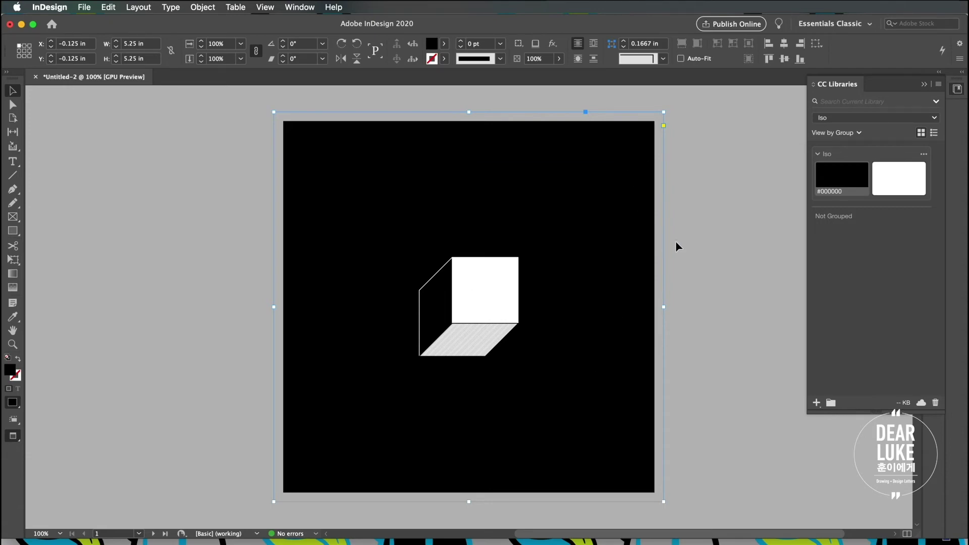
In Normal view, draw a 5.25 × 5.25 in rectangle over page 8 out to the bleed.
{"action": "scroll", "coordinate": [695, 292], "scroll_direction": "right", "scroll_amount": 15}
{"action": "scroll", "coordinate": [487, 301], "scroll_direction": "left", "scroll_amount": 10}
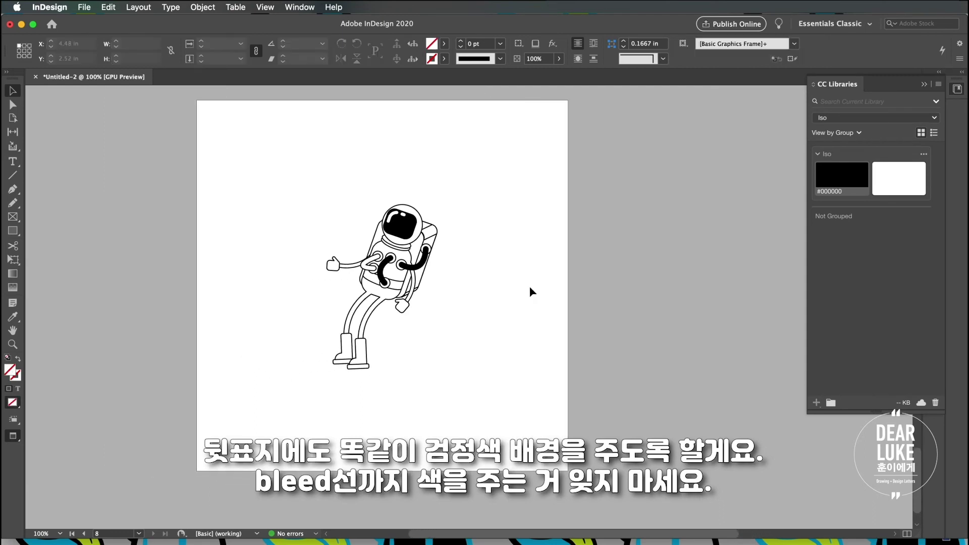
{"action": "key", "text": "w"}
{"action": "left_click", "coordinate": [12, 231]}
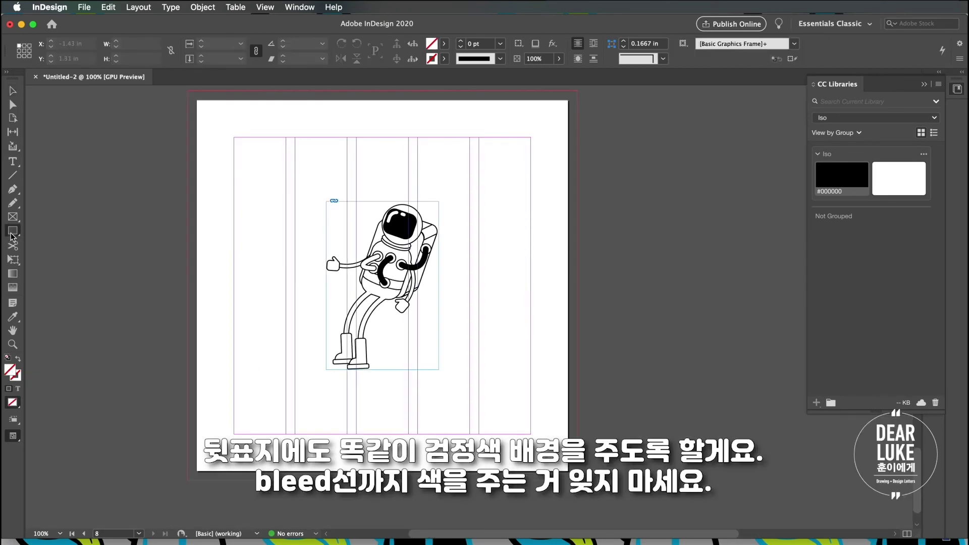
{"action": "left_click_drag", "start_coordinate": [188, 92], "coordinate": [578, 493]}
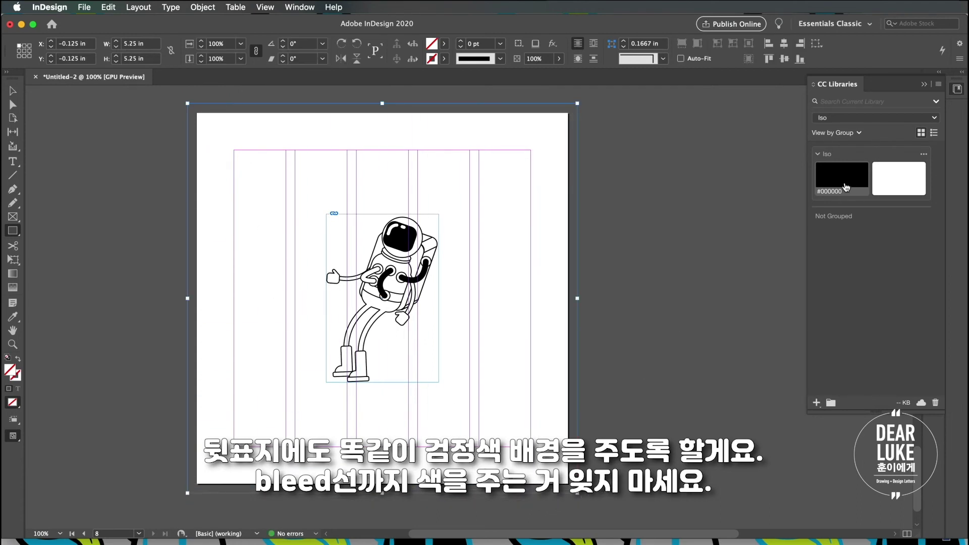
Fill the rectangle with the library black and send it behind the astronaut.
{"action": "left_click", "coordinate": [844, 184]}
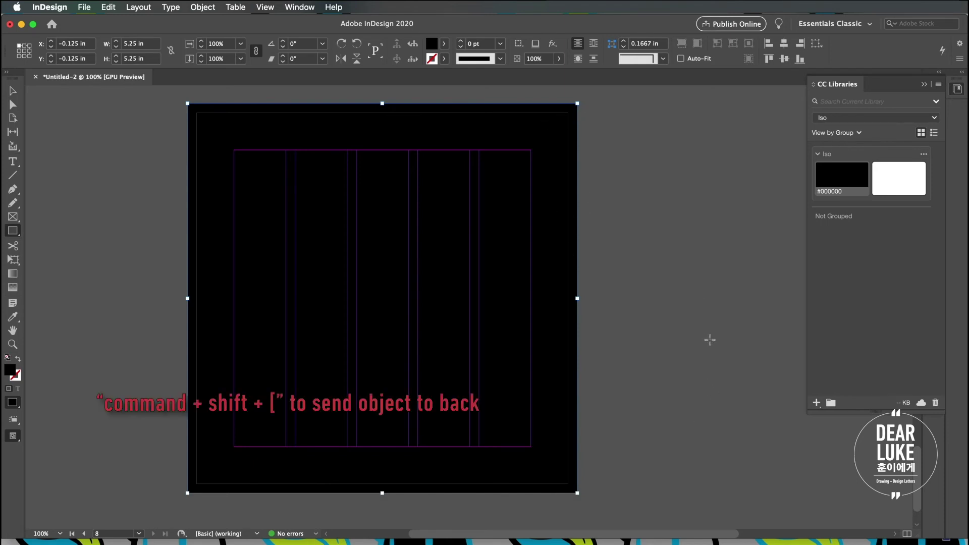
{"action": "key", "text": "super+shift+bracketleft"}
{"action": "key", "text": "v"}
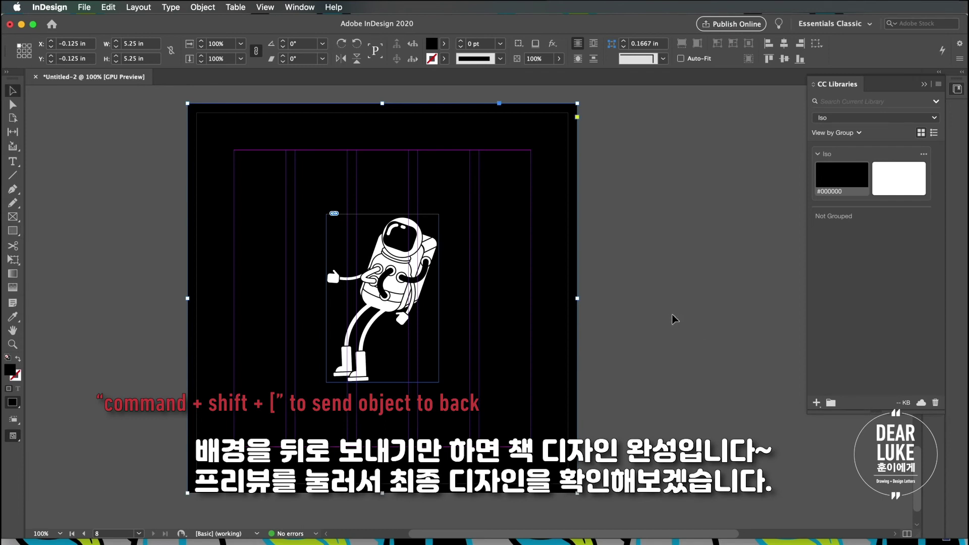
{"action": "left_click", "coordinate": [675, 319]}
{"action": "key", "text": "super+minus"}
{"action": "key", "text": "super+minus"}
{"action": "key", "text": "super+minus"}
{"action": "key", "text": "m"}
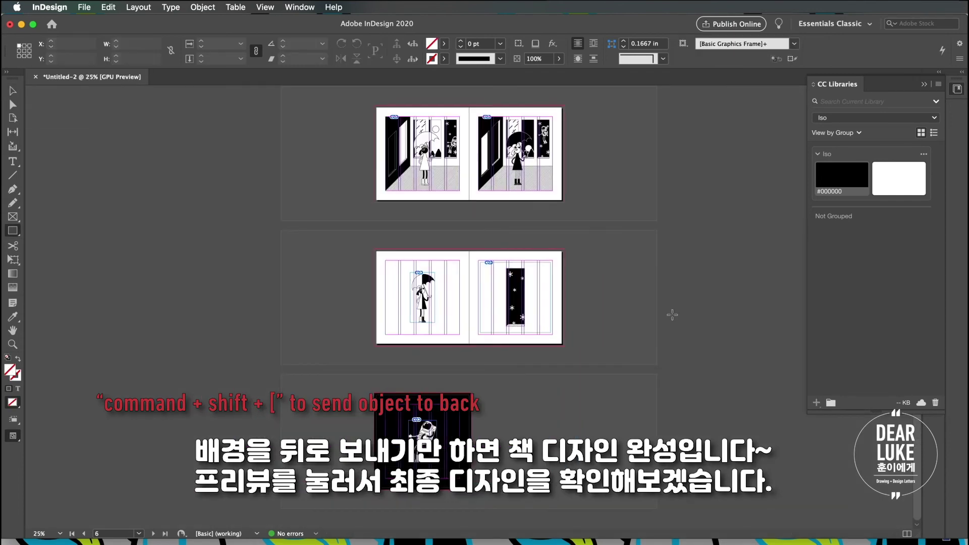
{"action": "scroll", "coordinate": [599, 229], "scroll_direction": "up", "scroll_amount": 10}
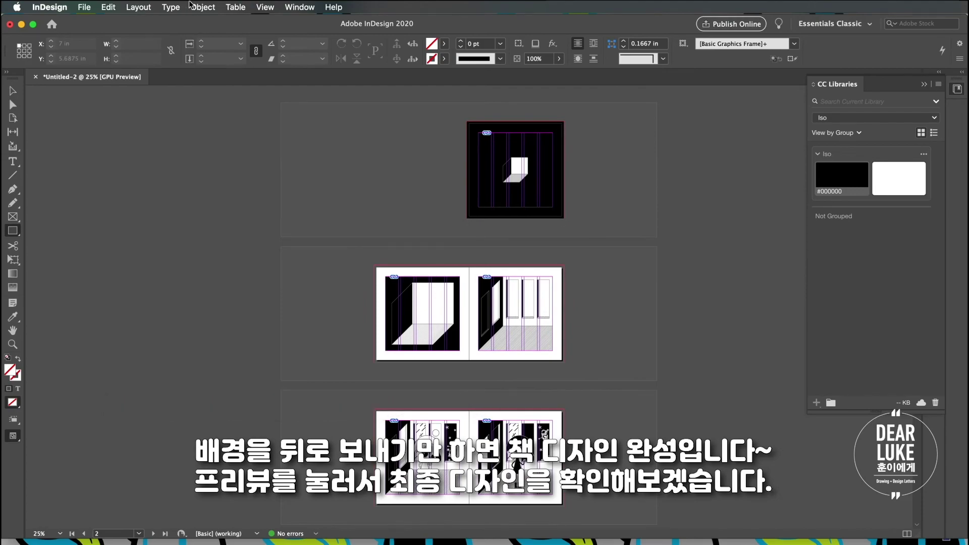
{"action": "key", "text": "shift+w"}
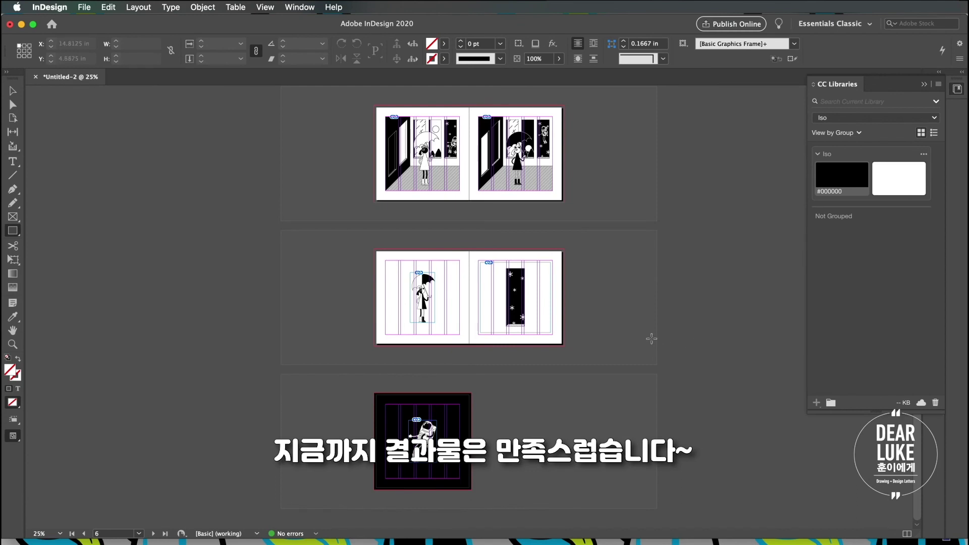
Scroll through the finished spreads of the booklet.
{"action": "key", "text": "v"}
{"action": "scroll", "coordinate": [623, 306], "scroll_direction": "up", "scroll_amount": 3}
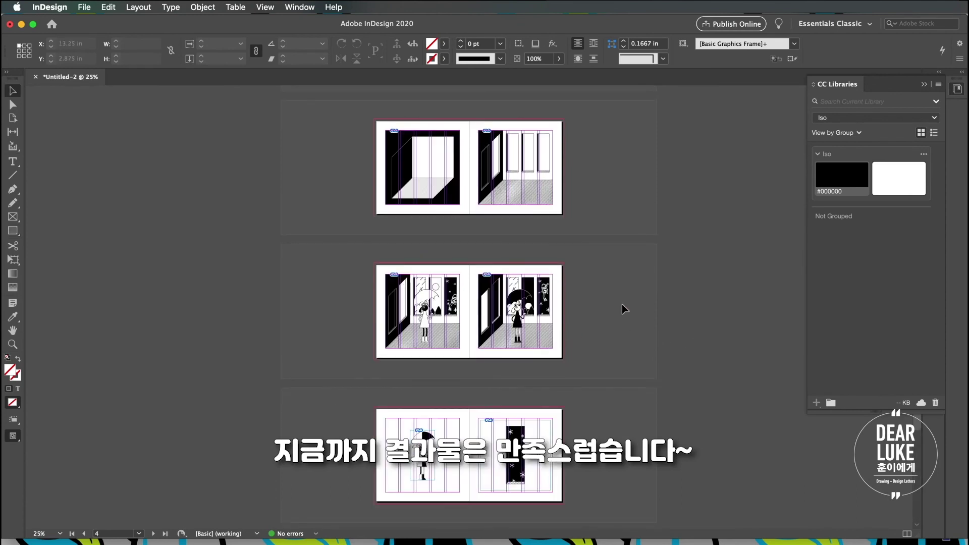
{"action": "scroll", "coordinate": [621, 304], "scroll_direction": "up", "scroll_amount": 2}
{"action": "scroll", "coordinate": [621, 304], "scroll_direction": "down", "scroll_amount": 5}
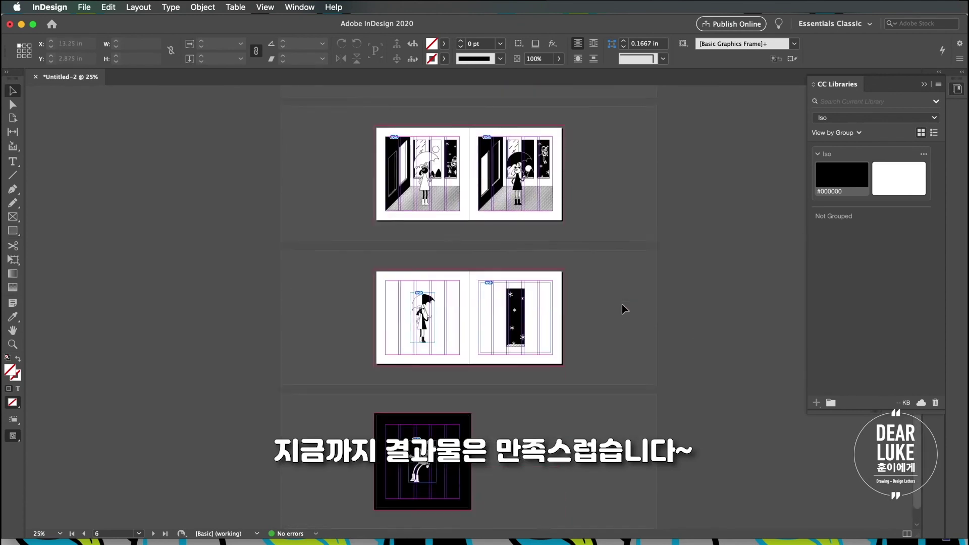
{"action": "scroll", "coordinate": [622, 304], "scroll_direction": "up", "scroll_amount": 3}
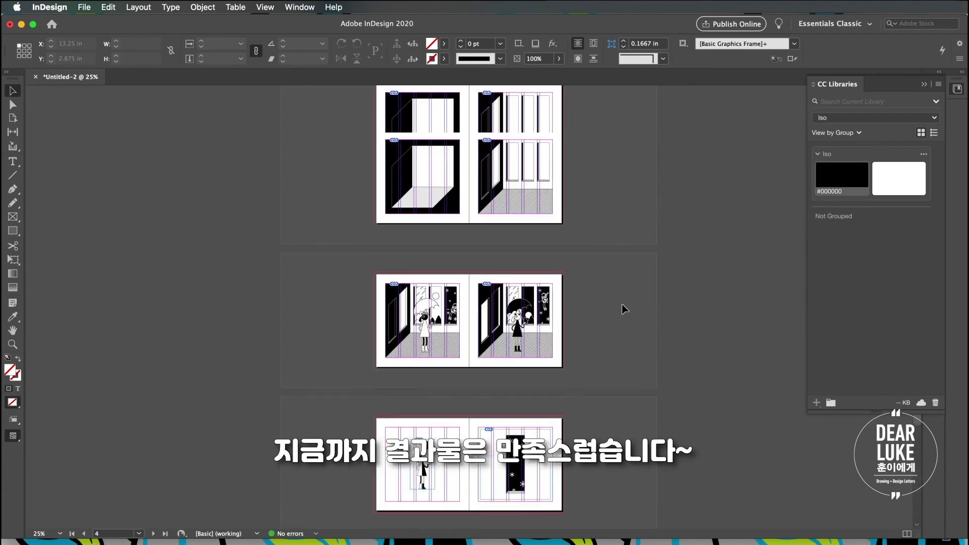
{"action": "scroll", "coordinate": [622, 305], "scroll_direction": "up", "scroll_amount": 3}
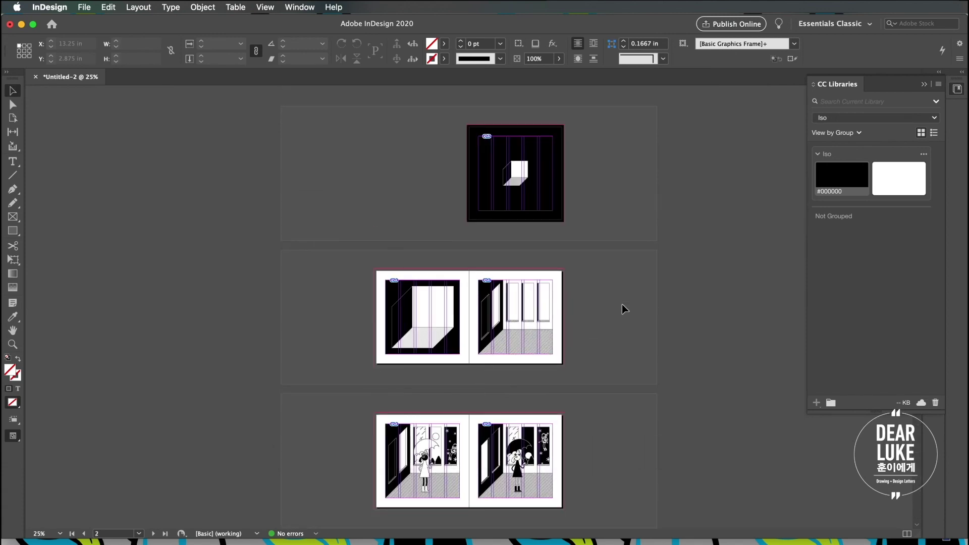
Zoom in to 50% and review the spreads, ending on the black astronaut back cover on page 8.
{"action": "key", "text": "super+equal"}
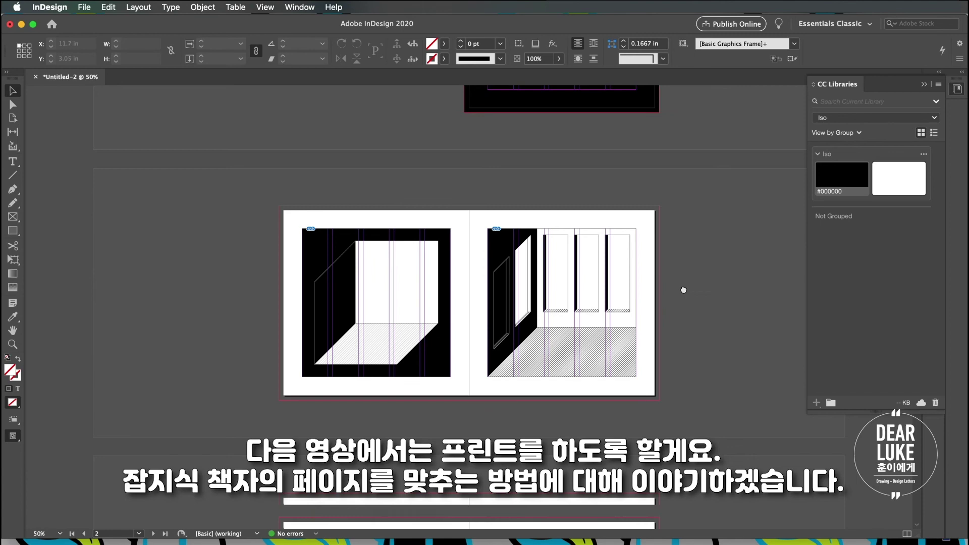
{"action": "scroll", "coordinate": [684, 289], "scroll_direction": "down", "scroll_amount": 6}
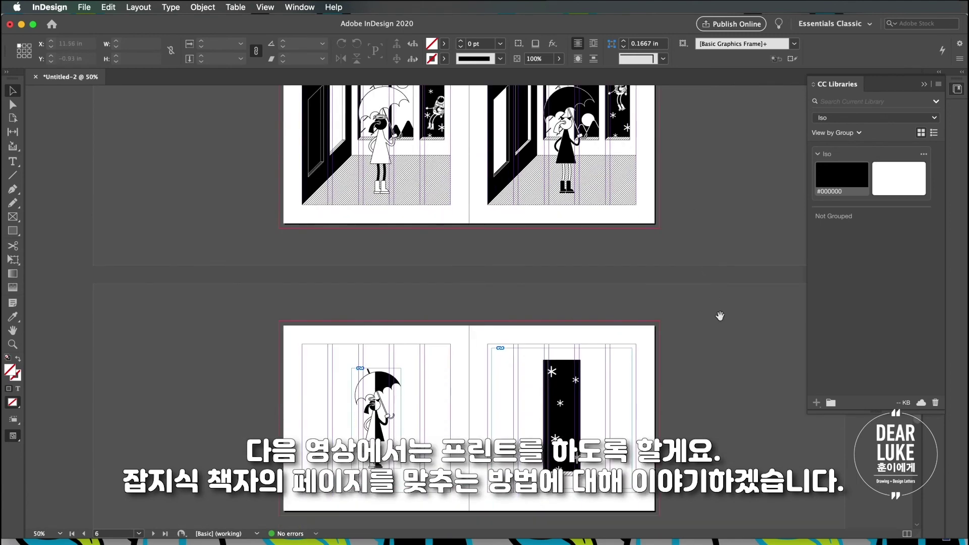
{"action": "scroll", "coordinate": [720, 316], "scroll_direction": "down", "scroll_amount": 4}
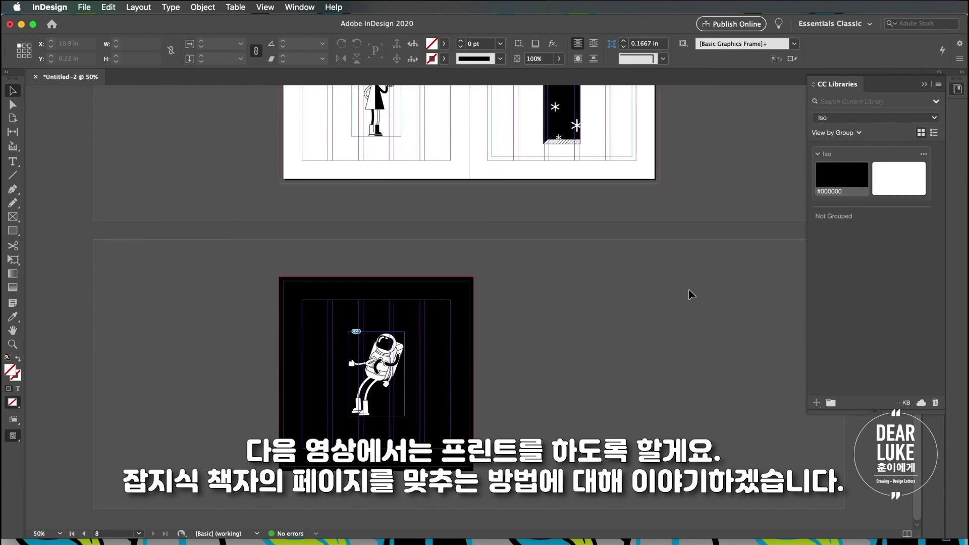
{"action": "scroll", "coordinate": [690, 294], "scroll_direction": "up", "scroll_amount": 10}
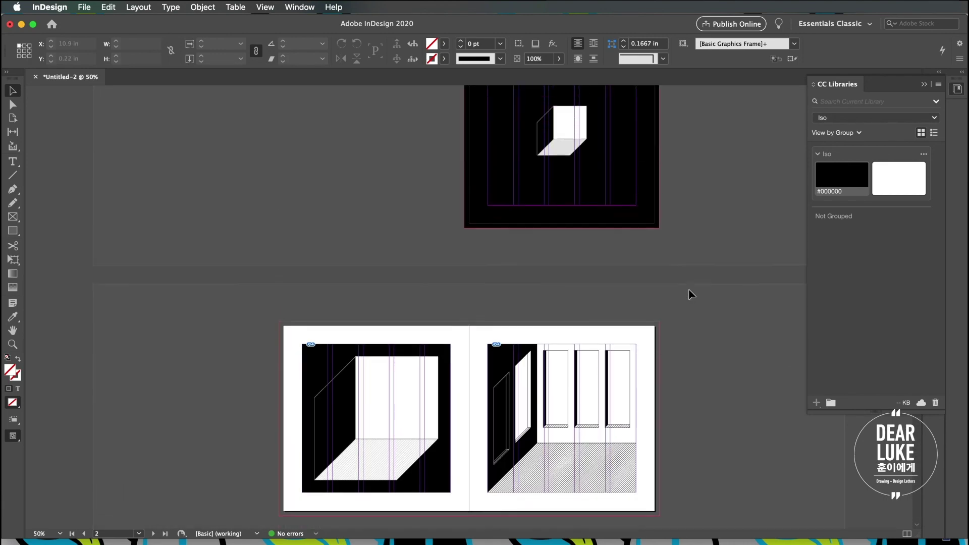
{"action": "scroll", "coordinate": [691, 294], "scroll_direction": "up", "scroll_amount": 3}
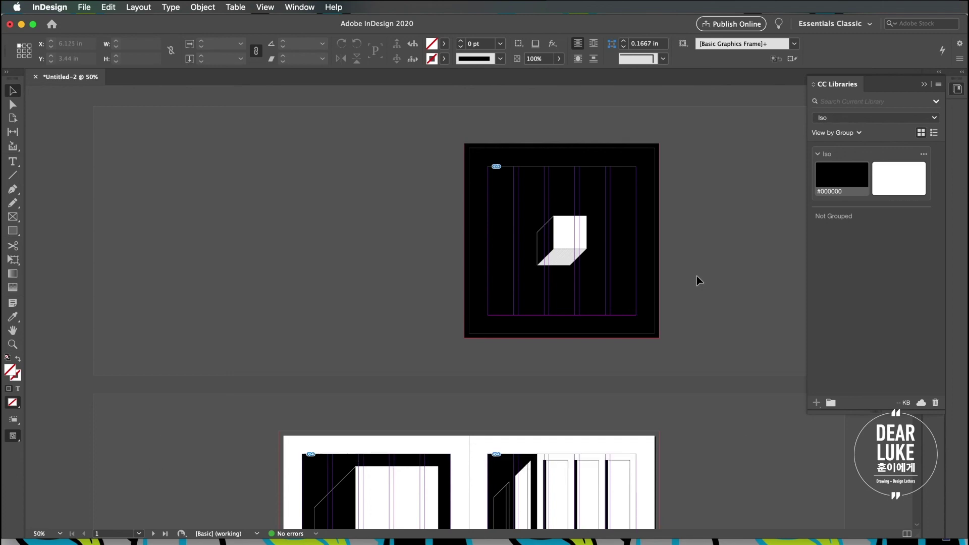
{"action": "scroll", "coordinate": [699, 284], "scroll_direction": "down", "scroll_amount": 15}
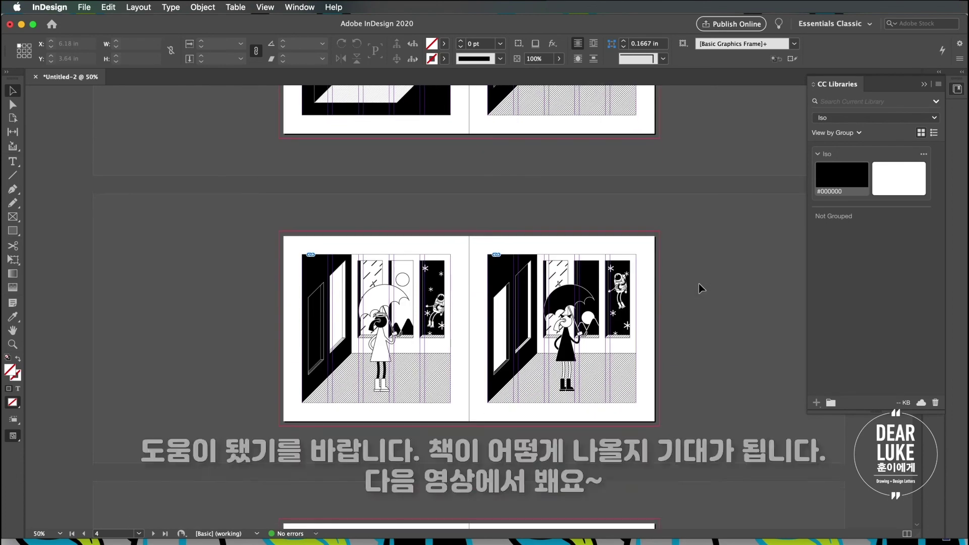
{"action": "scroll", "coordinate": [699, 288], "scroll_direction": "down", "scroll_amount": 5}
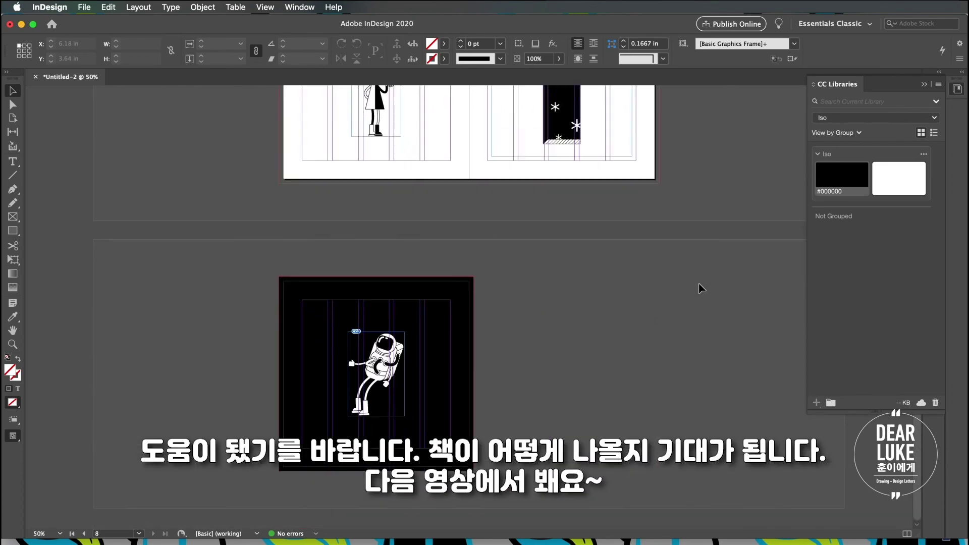
{"action": "scroll", "coordinate": [699, 288], "scroll_direction": "up", "scroll_amount": 20}
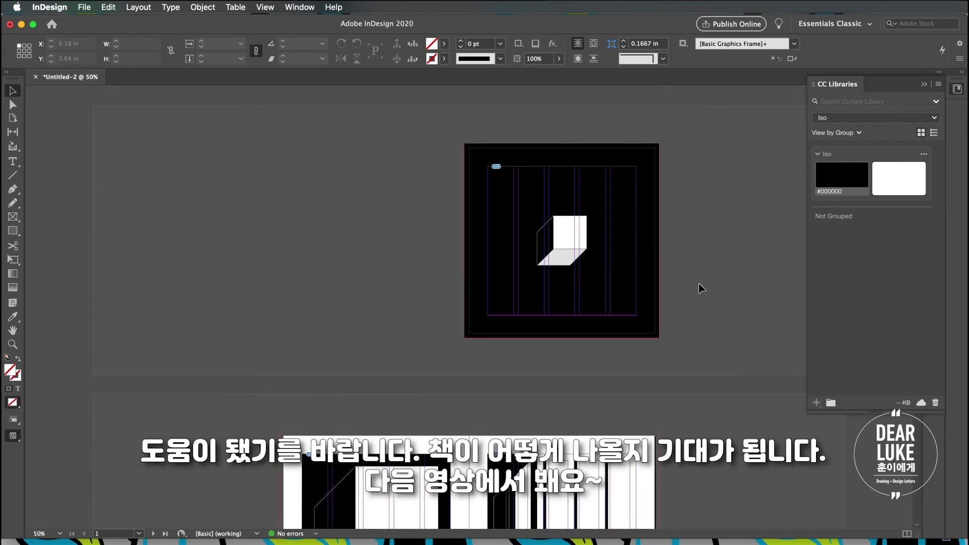
{"action": "scroll", "coordinate": [699, 288], "scroll_direction": "down", "scroll_amount": 15}
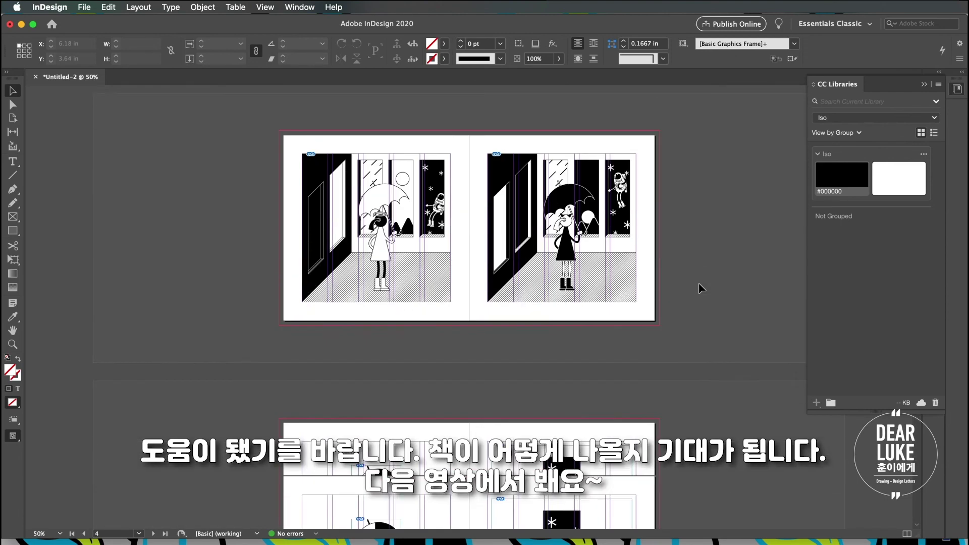
{"action": "scroll", "coordinate": [699, 287], "scroll_direction": "down", "scroll_amount": 3}
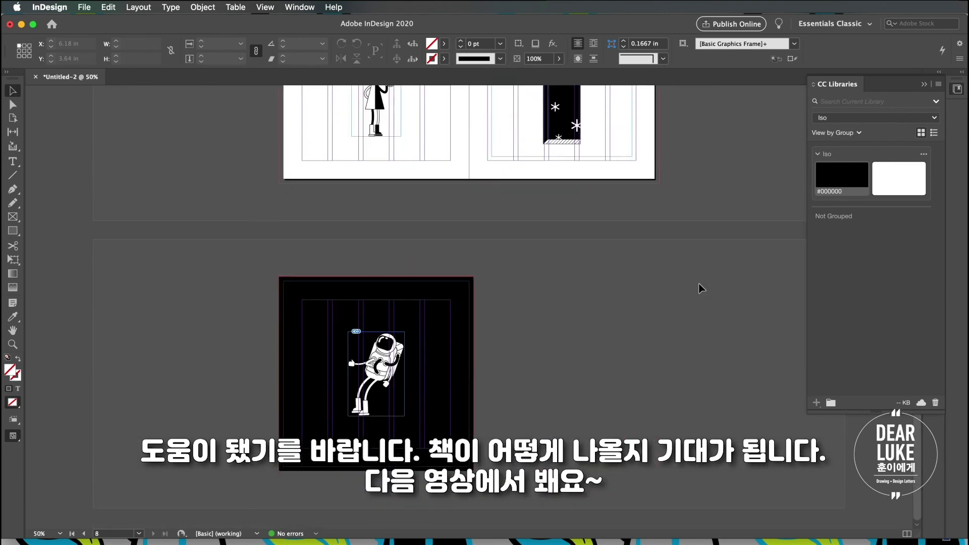